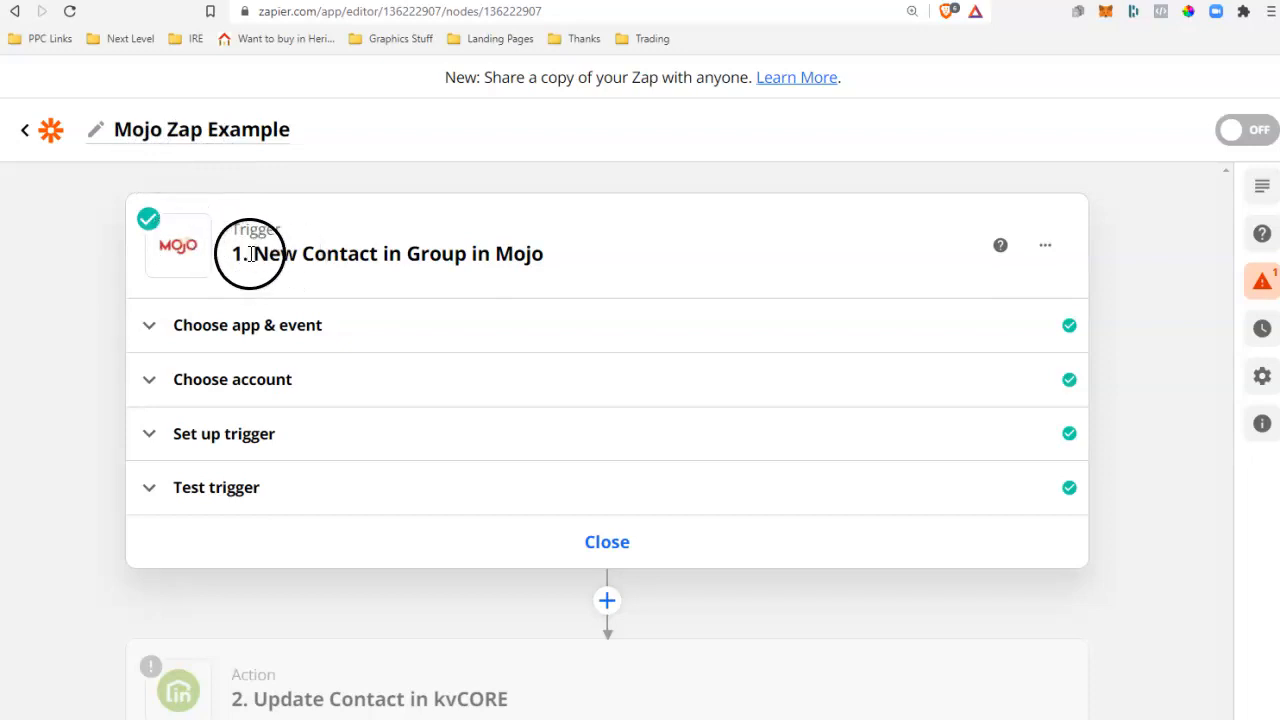
Open the Mojo trigger's app and event settings and review the available trigger events.
left_click(306, 326)
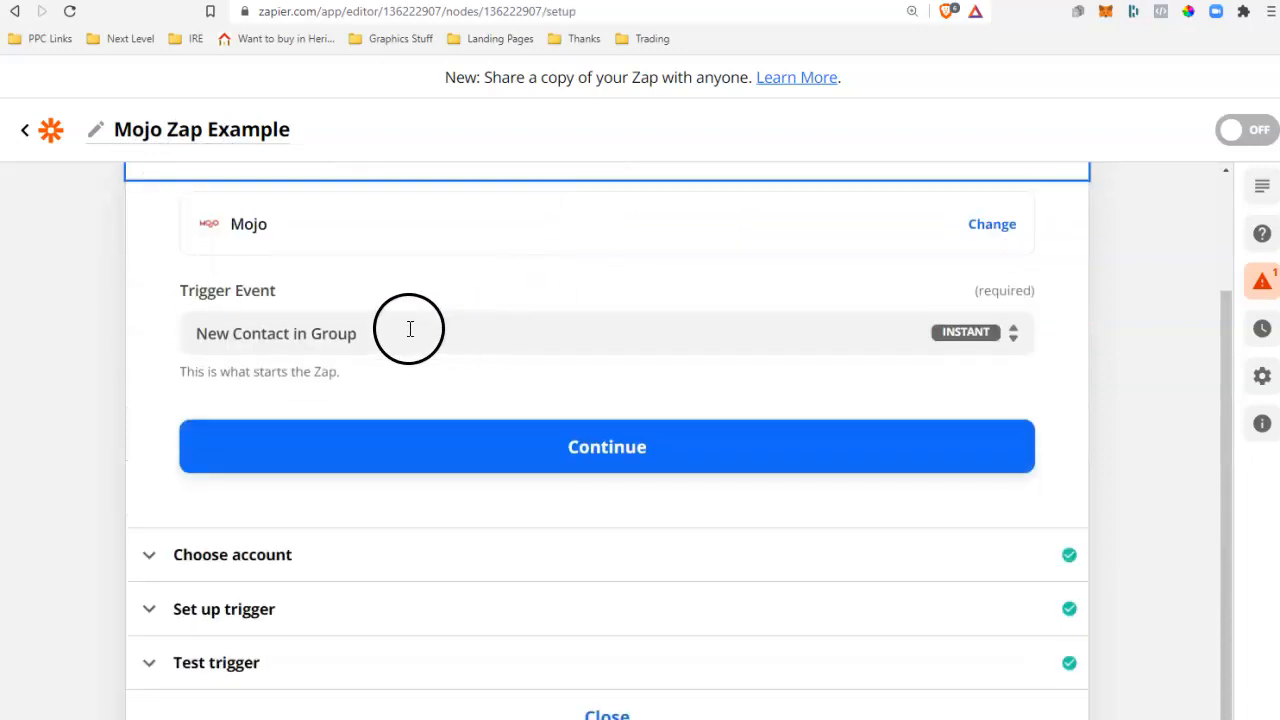
left_click(381, 332)
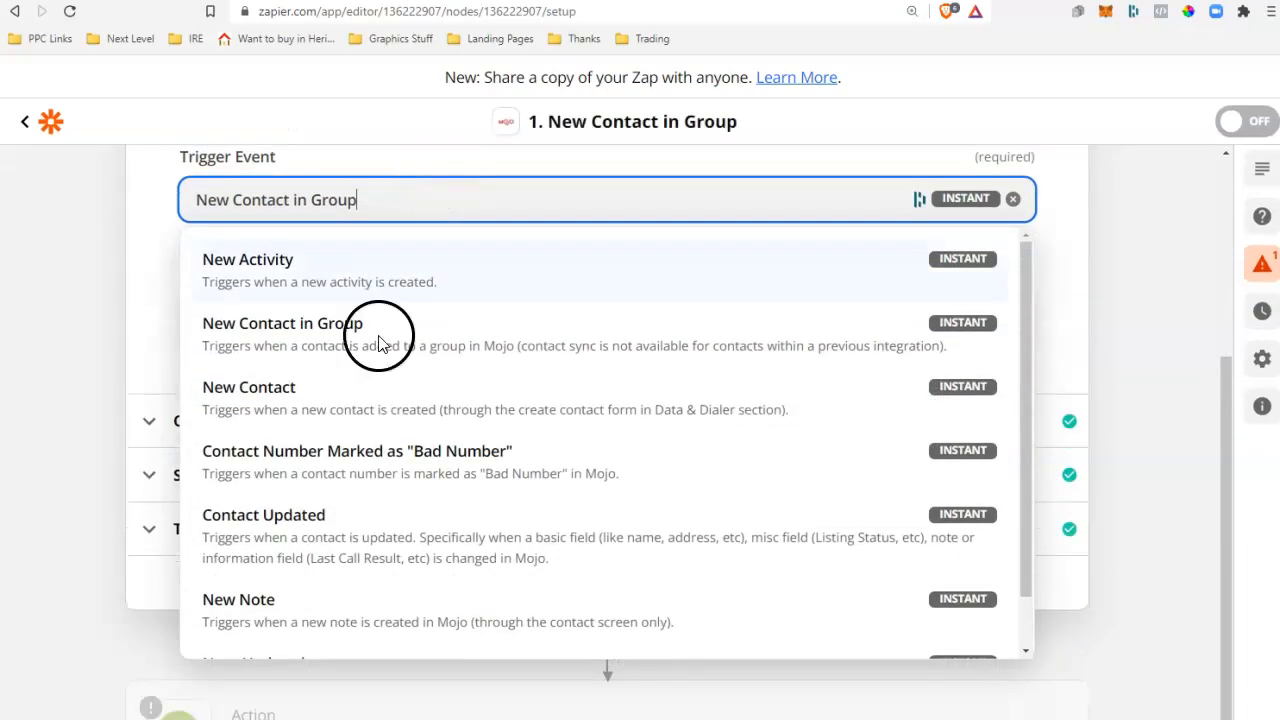
left_click(258, 264)
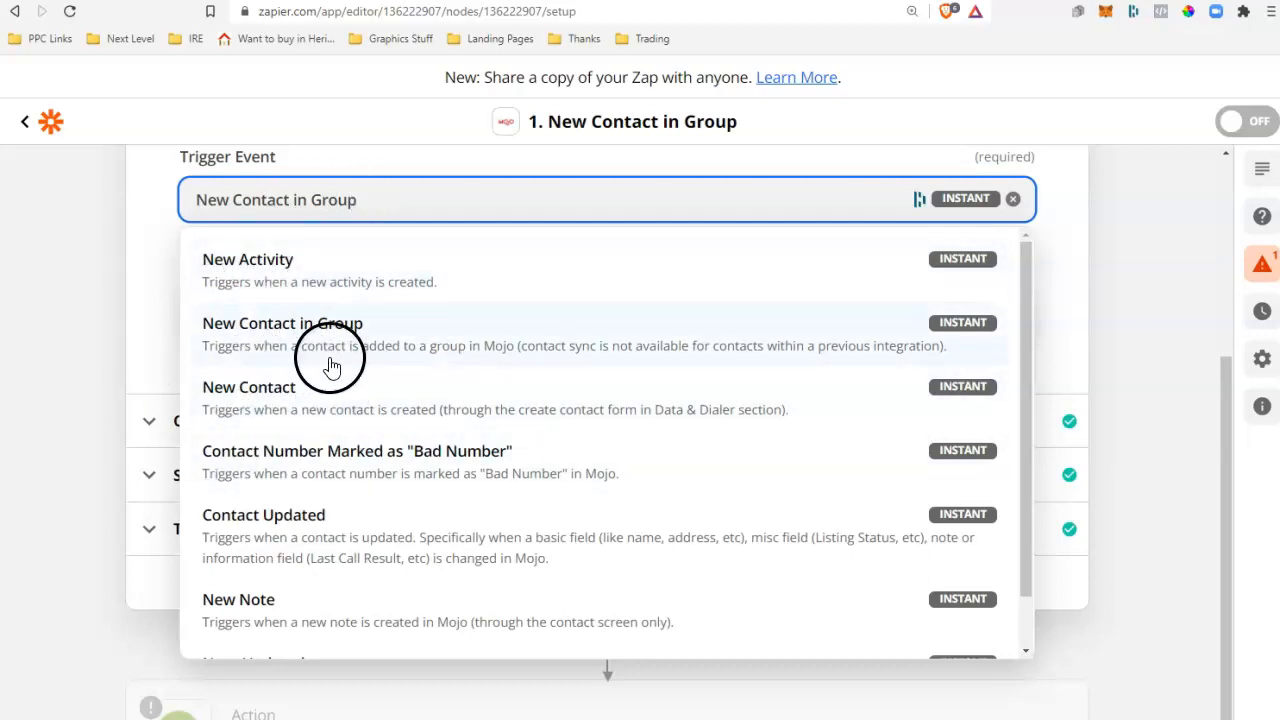
left_click(201, 714)
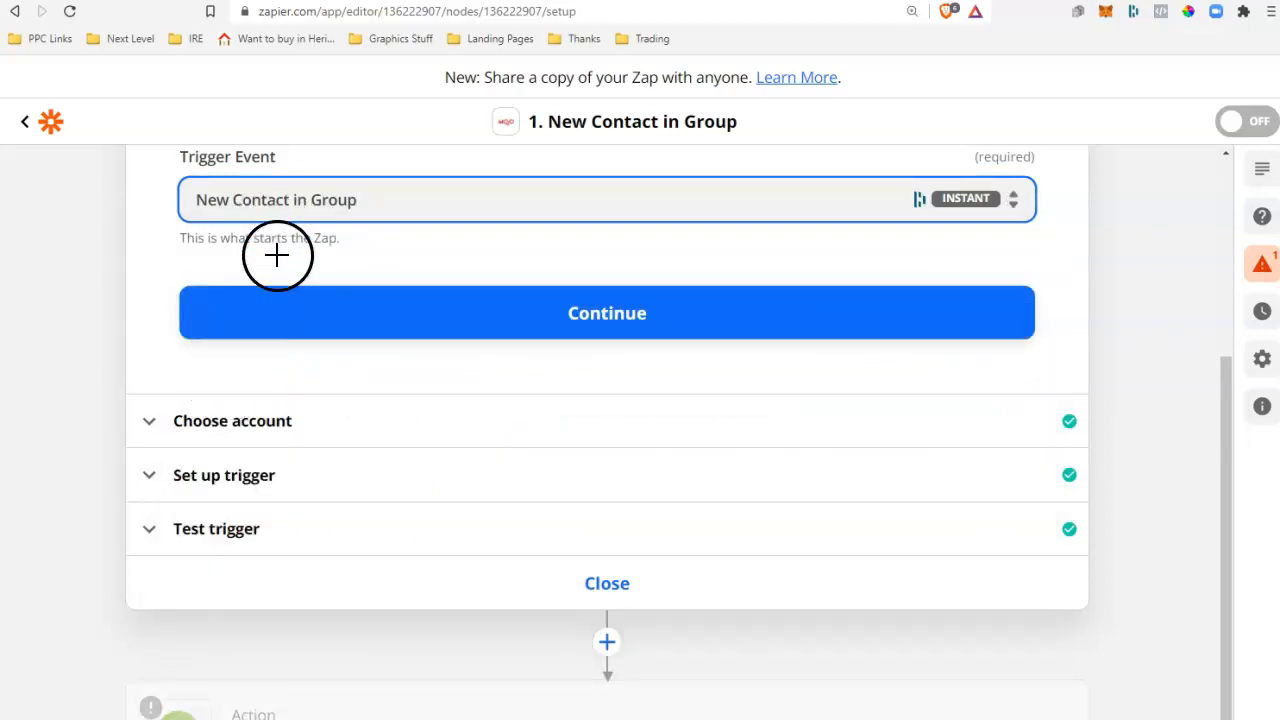
left_click(310, 231)
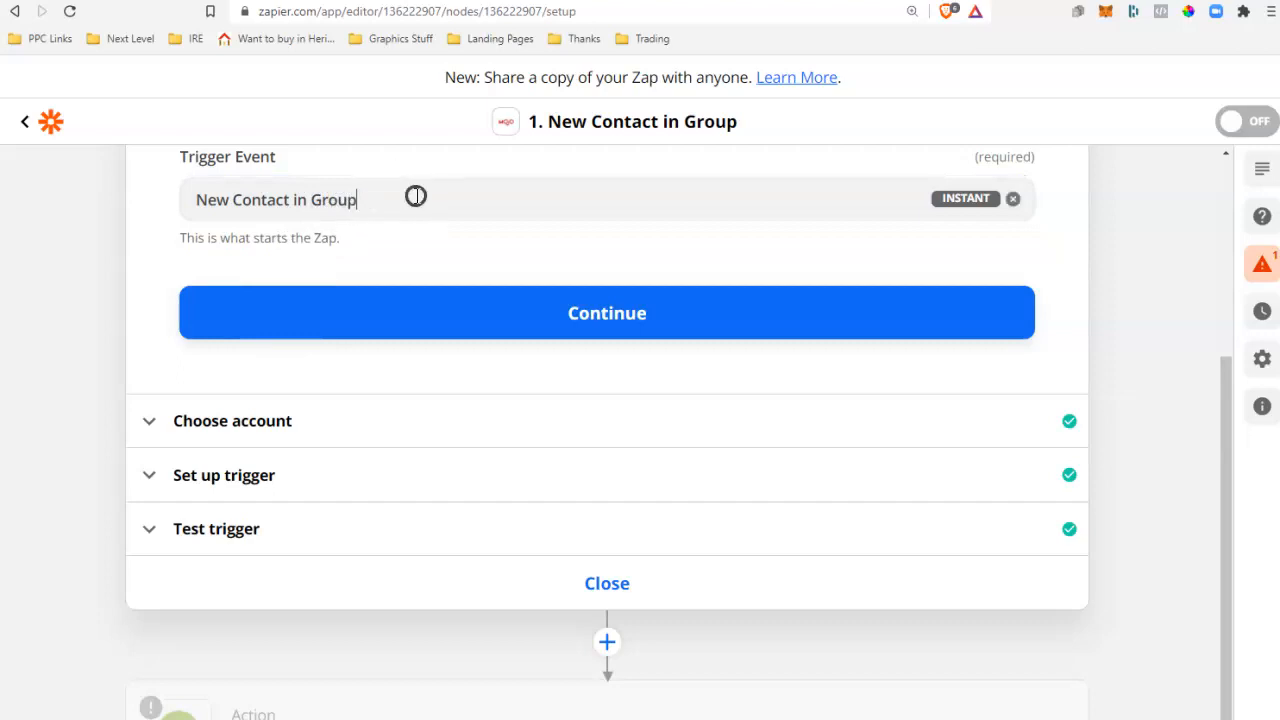
Change the Mojo trigger event to New Note.
left_click(416, 196)
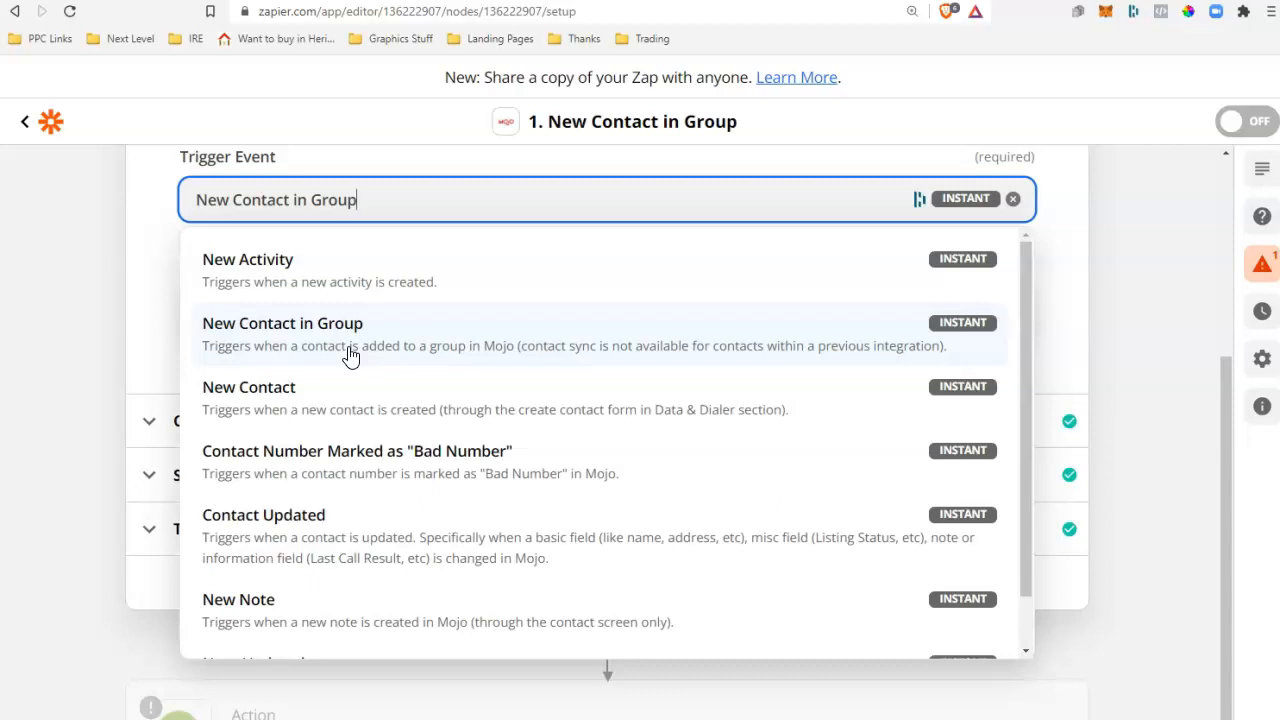
left_click_drag(271, 343, 368, 331)
left_click_drag(290, 324, 330, 323)
left_click_drag(332, 331, 290, 401)
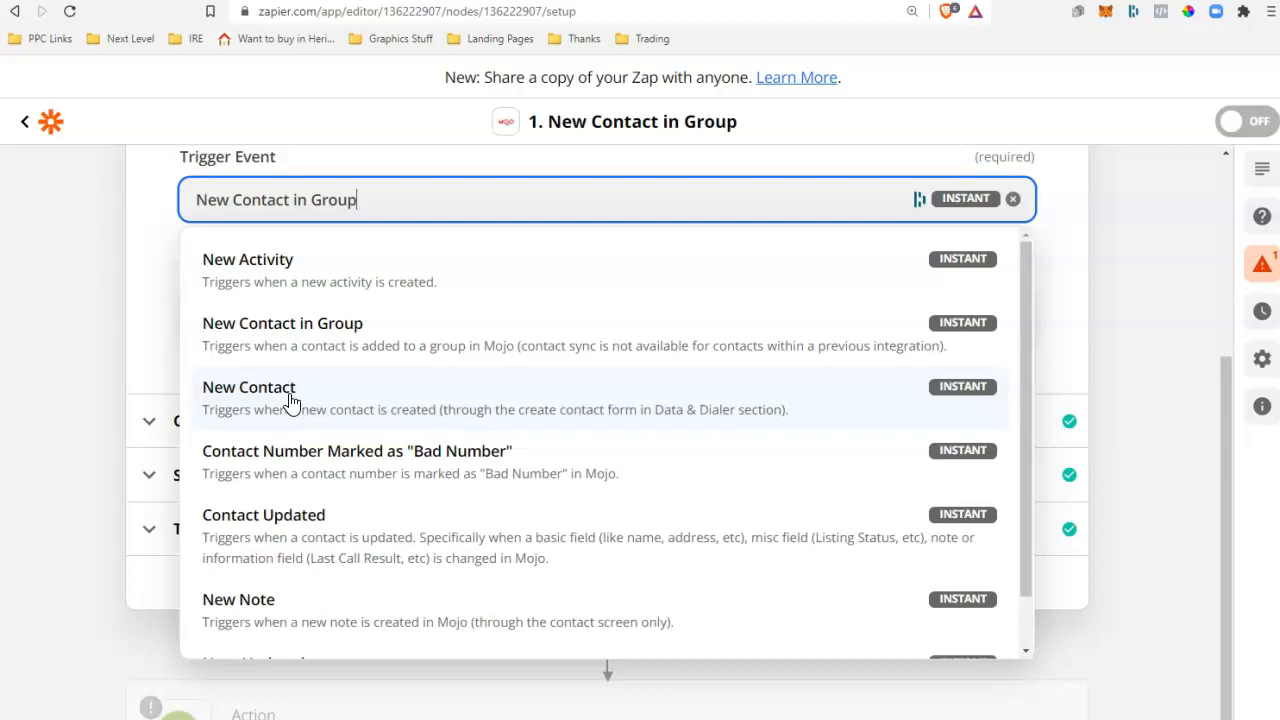
left_click(340, 358)
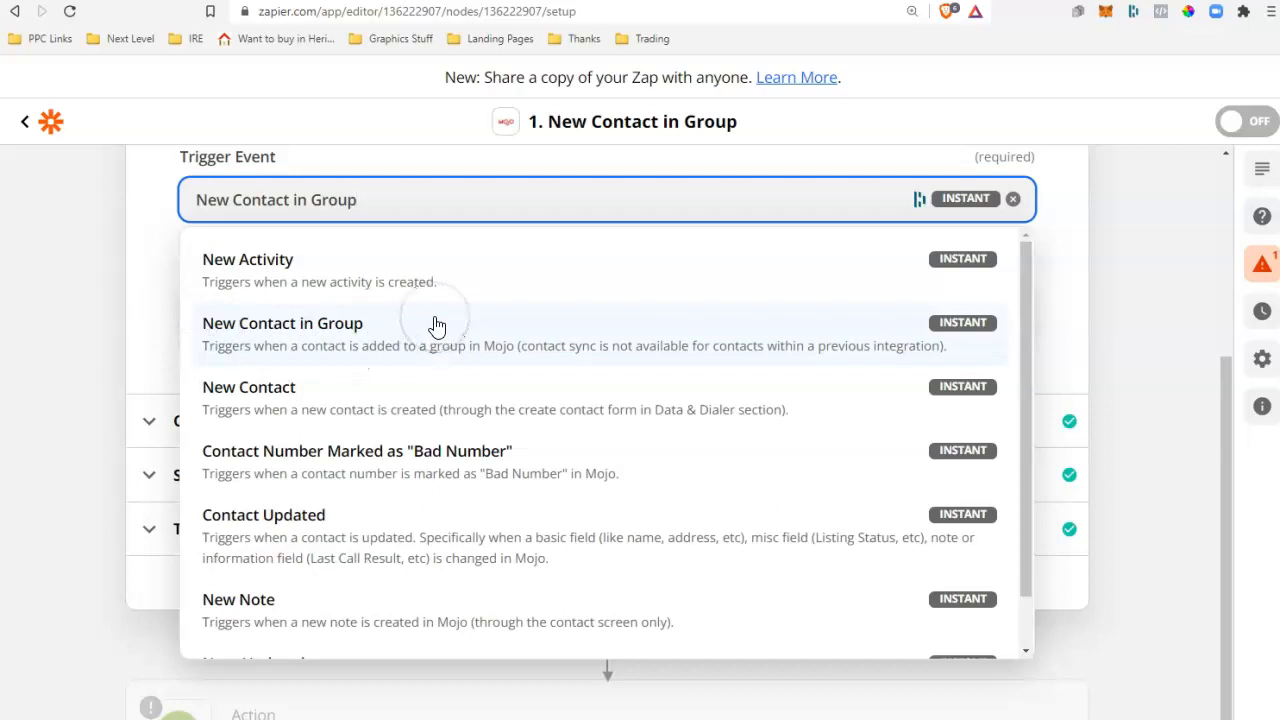
scroll(357, 500, "down", 1)
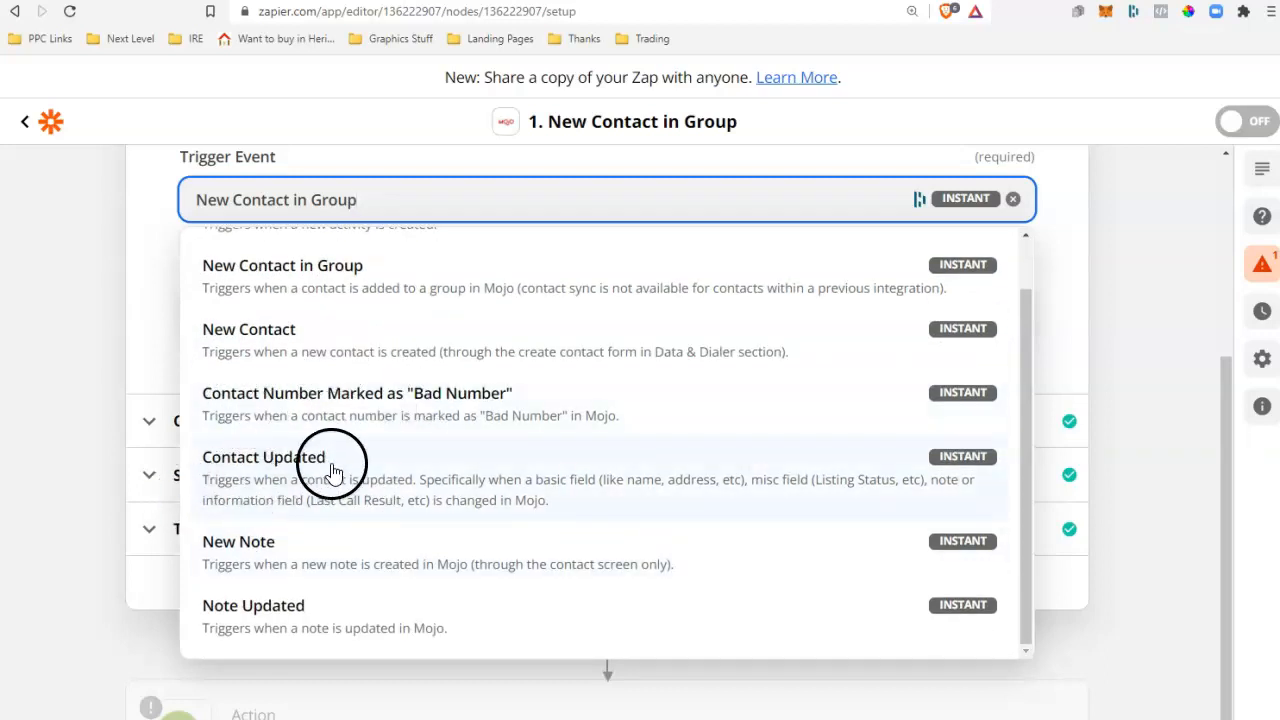
left_click(305, 562)
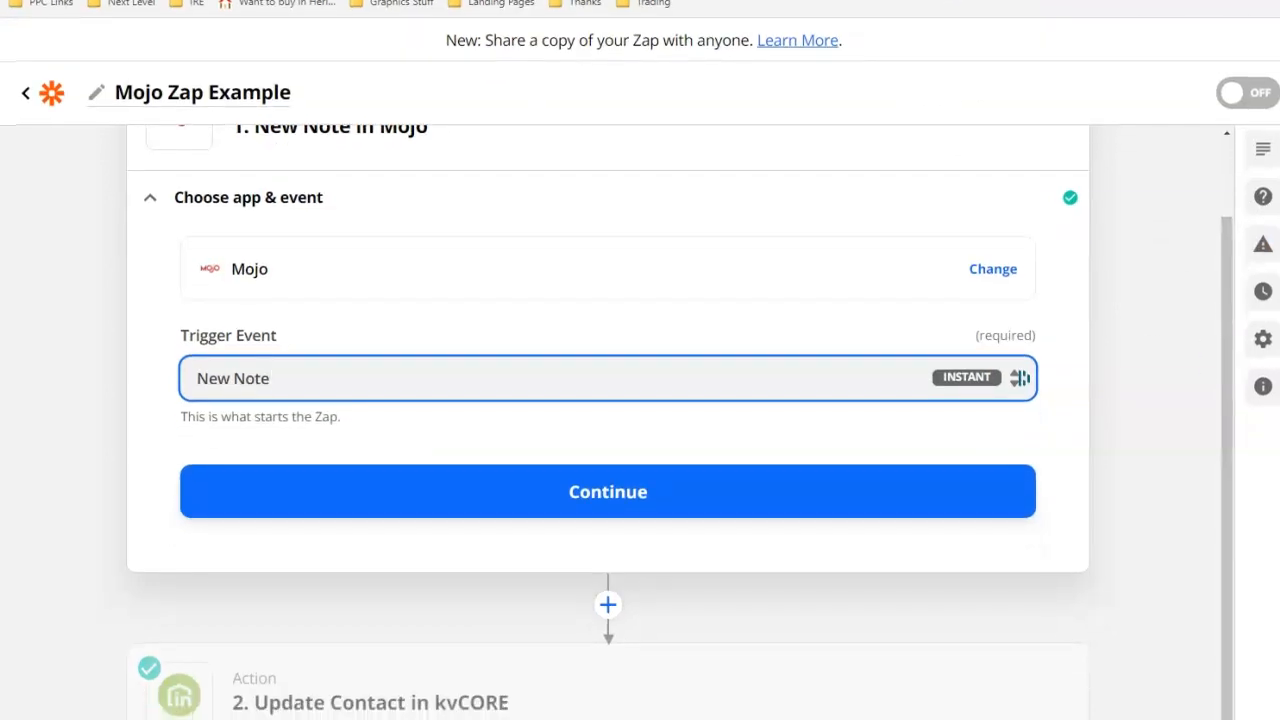
Open the kvCORE action step and review its setup and action event options, keeping Update Contact.
left_click(443, 688)
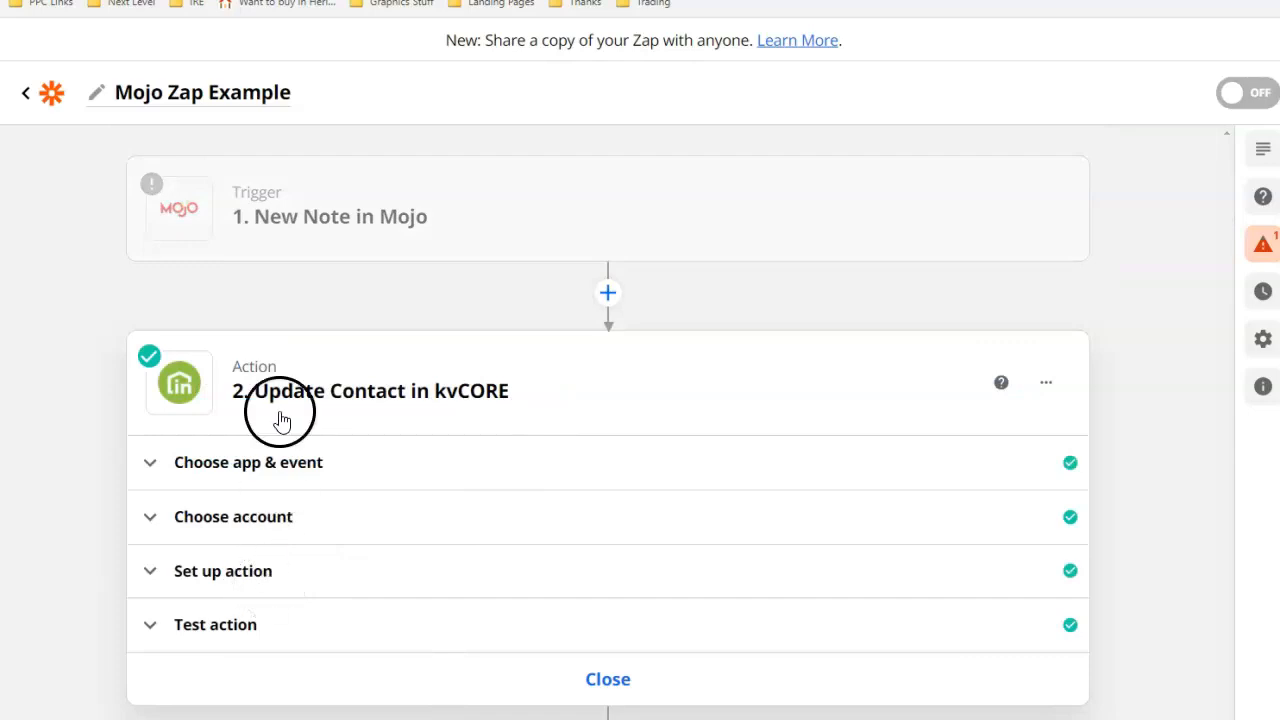
left_click(305, 570)
scroll(286, 351, "up", 2)
left_click(251, 466)
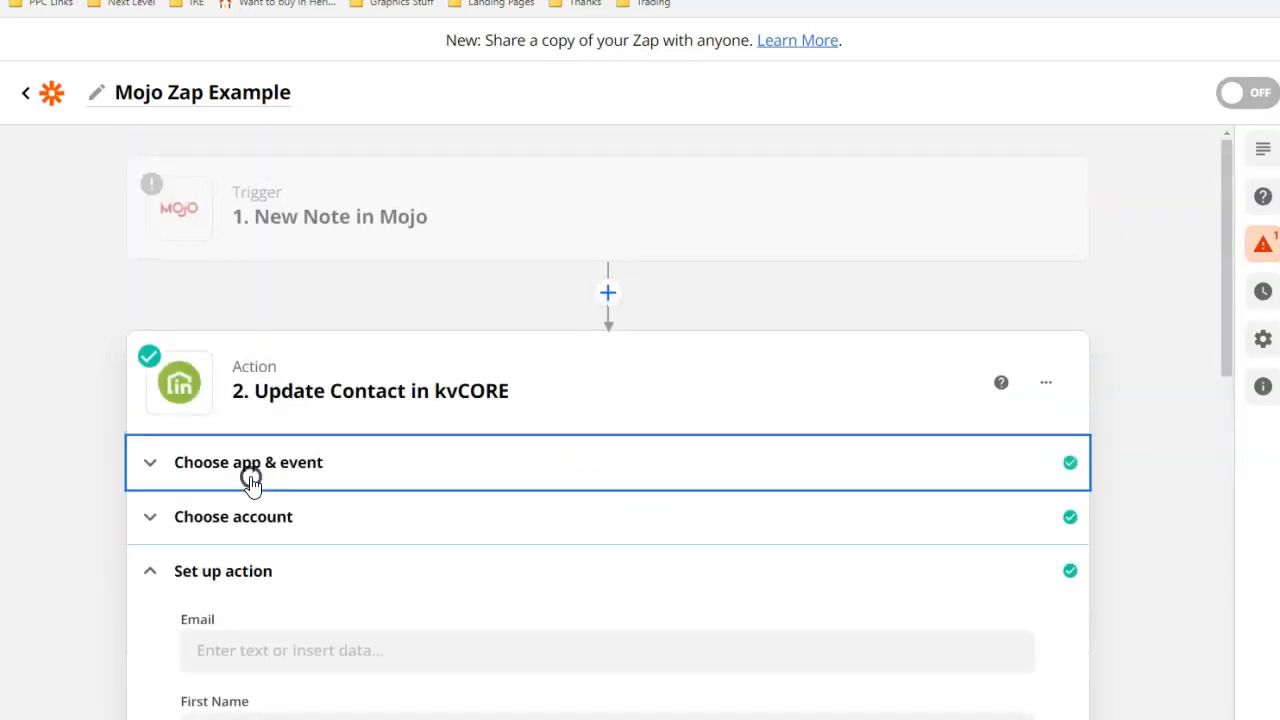
left_click(310, 389)
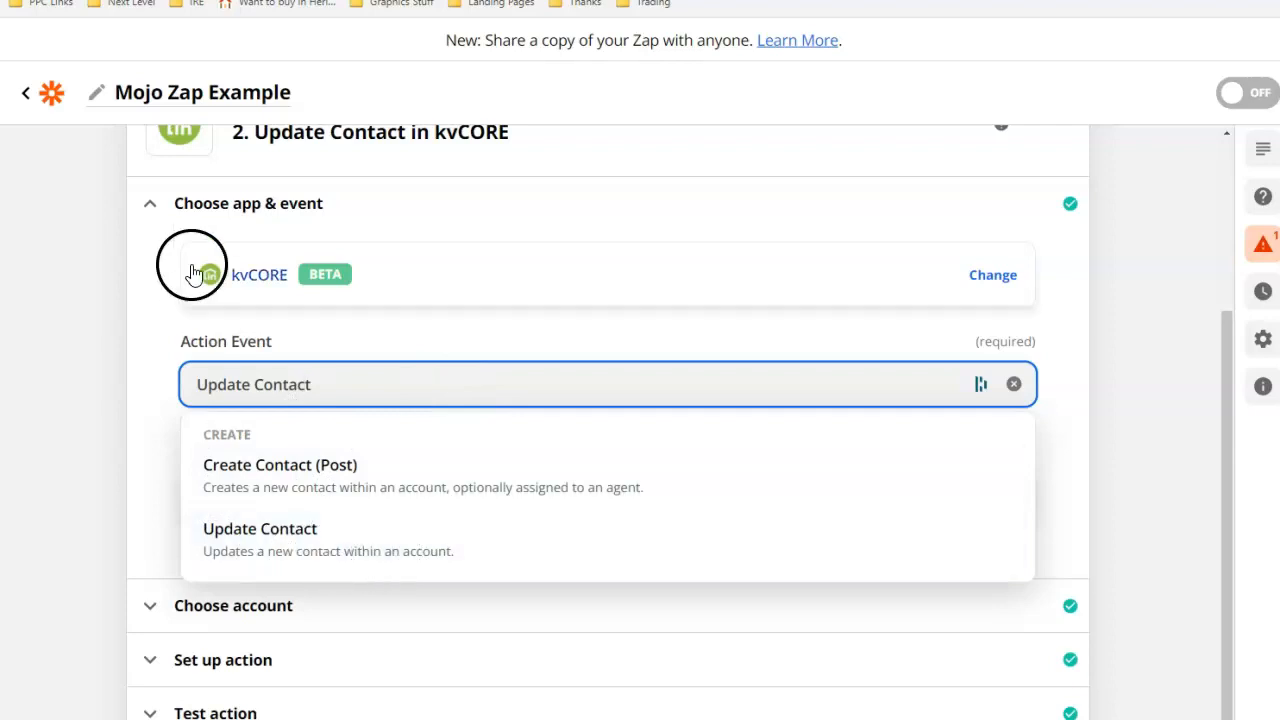
left_click(280, 545)
scroll(457, 657, "up", 3)
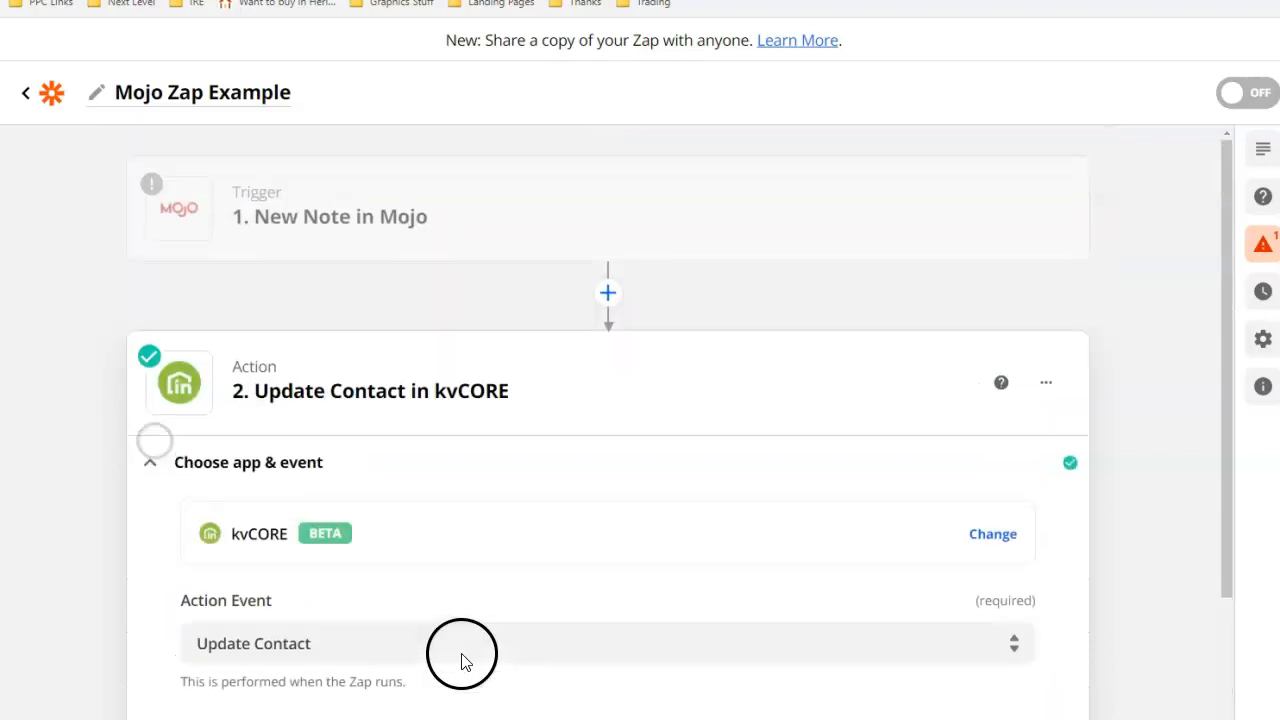
Set the Mojo trigger event back to New Contact in Group and continue.
left_click(256, 194)
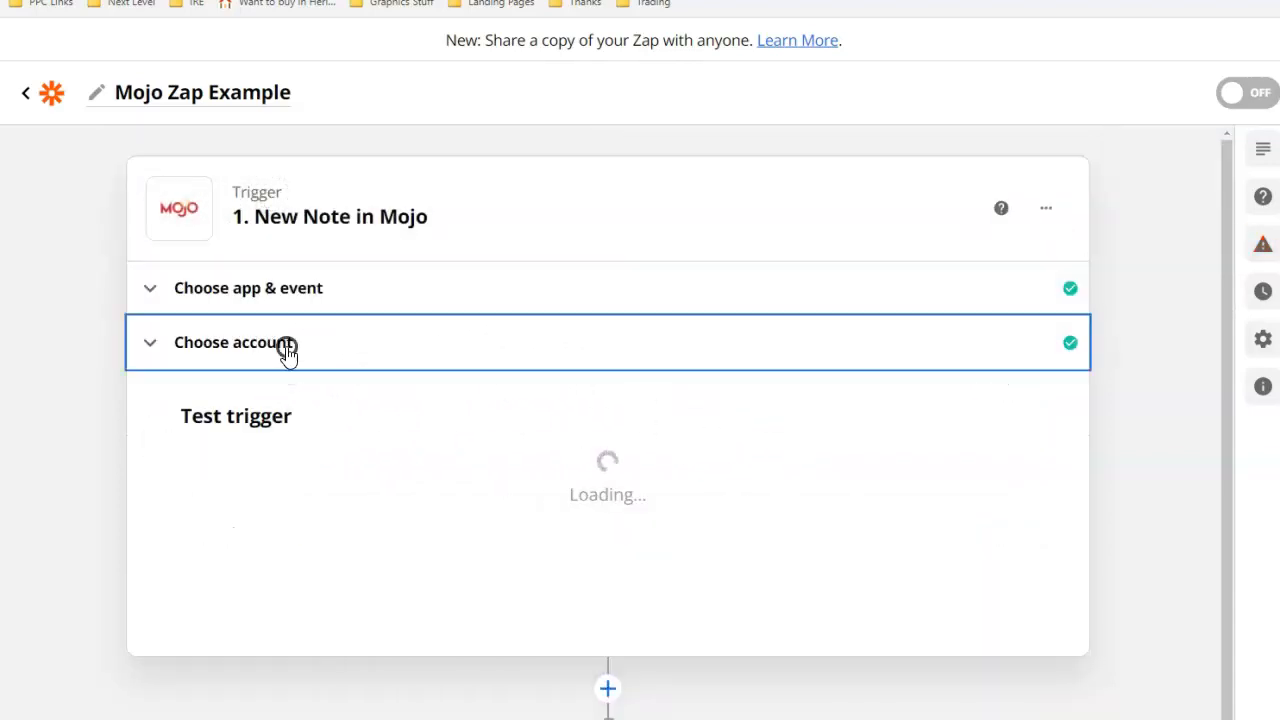
left_click(289, 354)
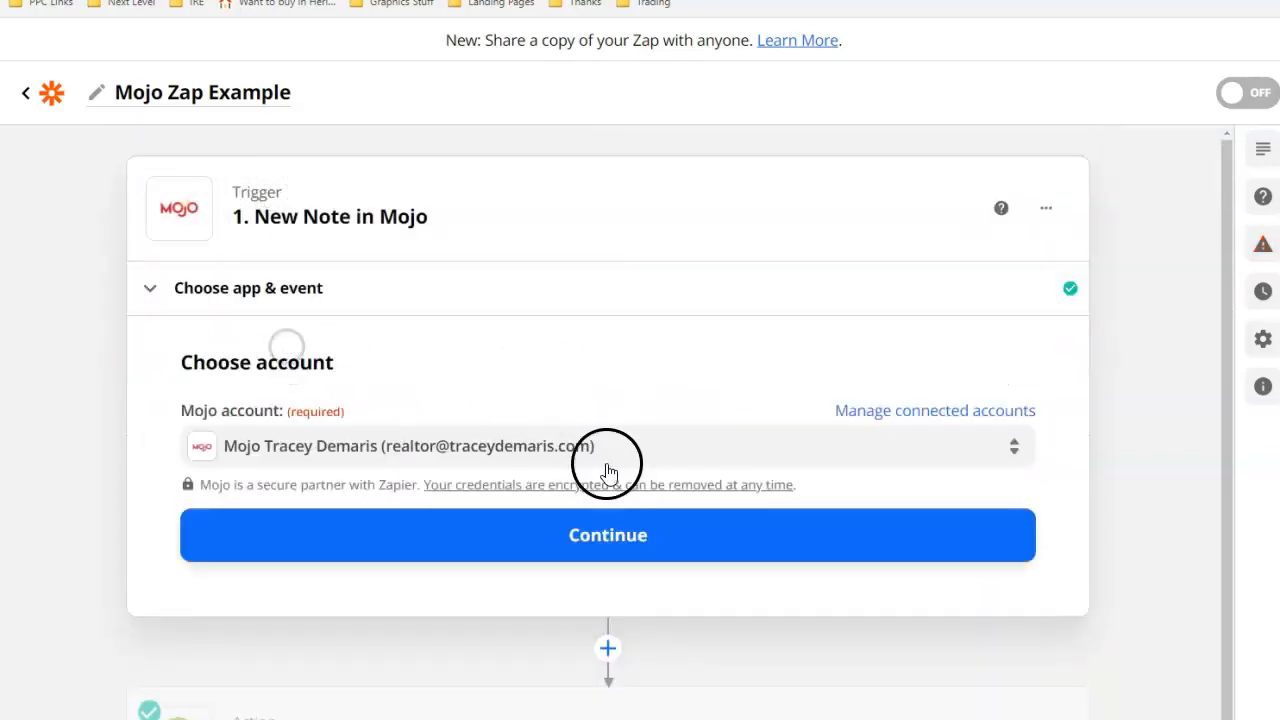
left_click(293, 300)
left_click(278, 487)
left_click(317, 617)
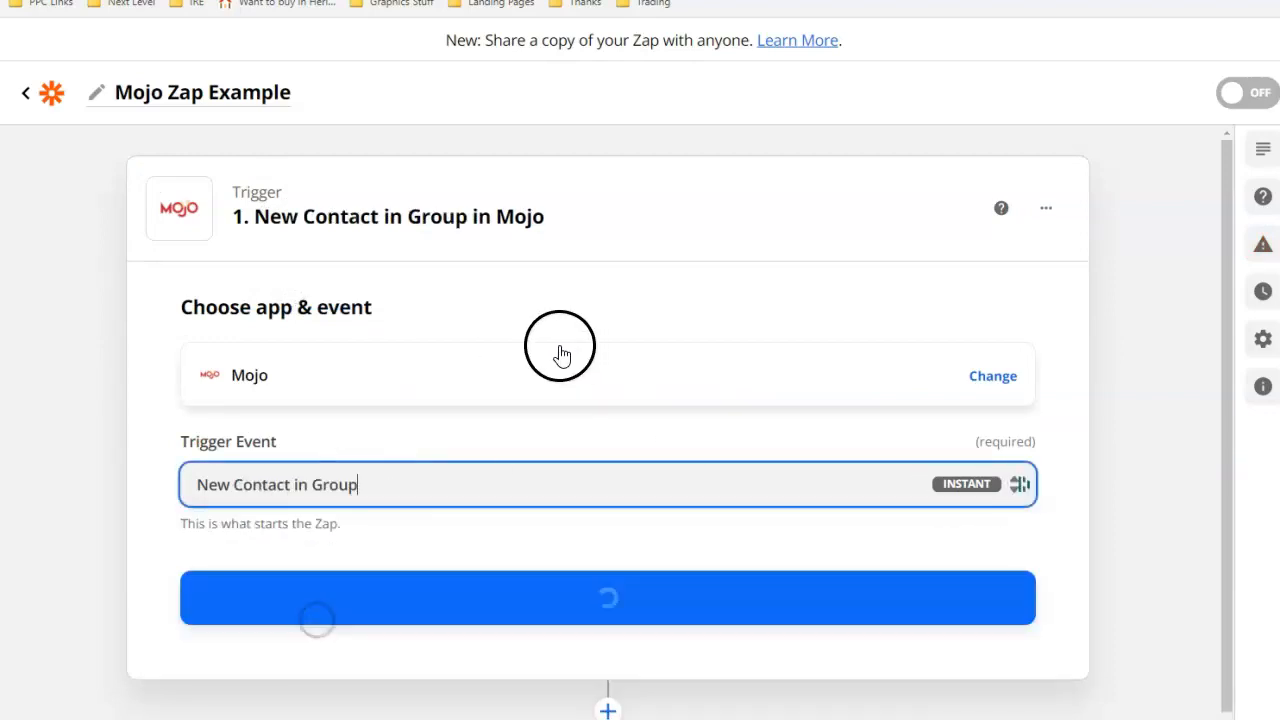
Keep the connected Mojo account and set the trigger's Group to SendTokvCORE, then continue.
scroll(491, 386, "down", 1)
left_click(571, 500)
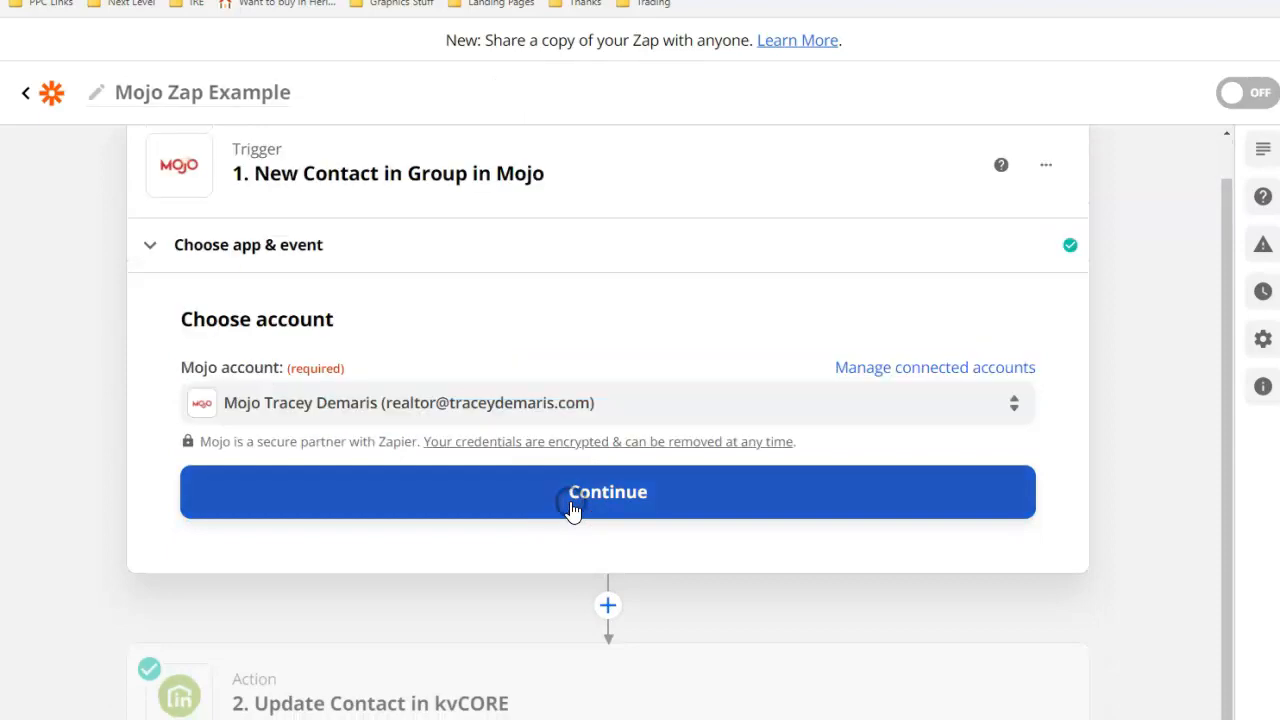
left_click(534, 512)
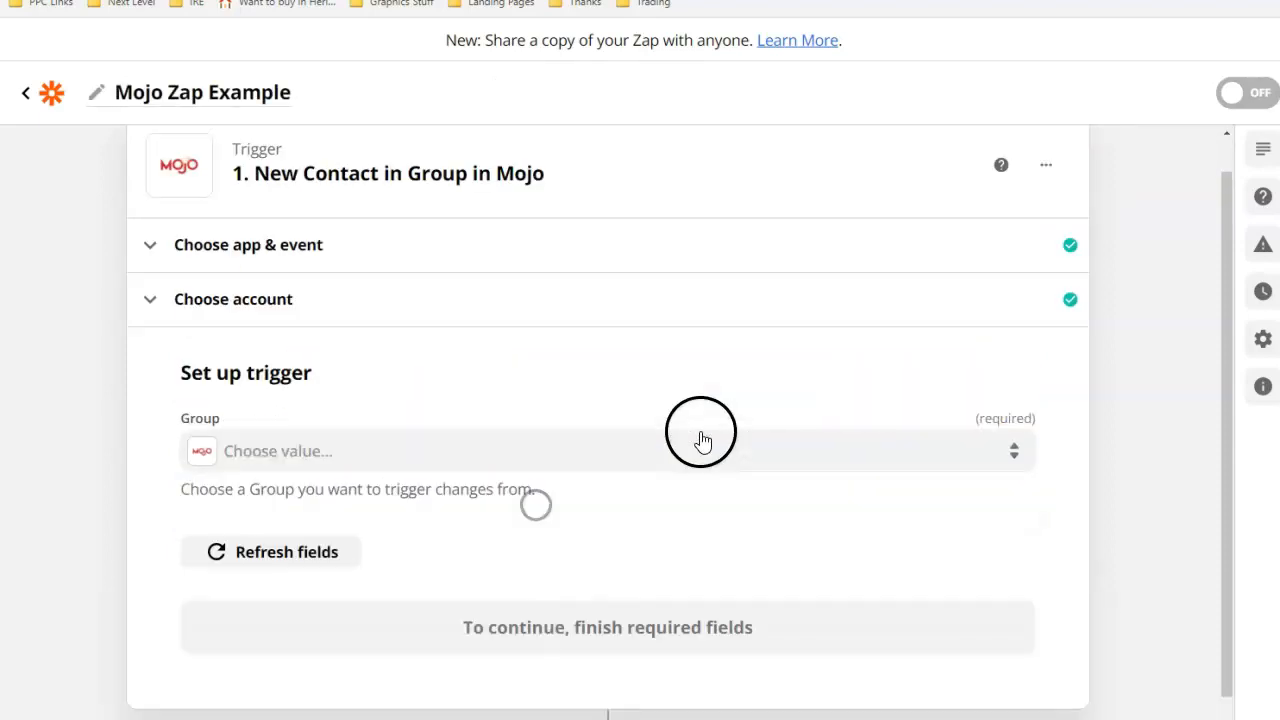
scroll(362, 412, "down", 2)
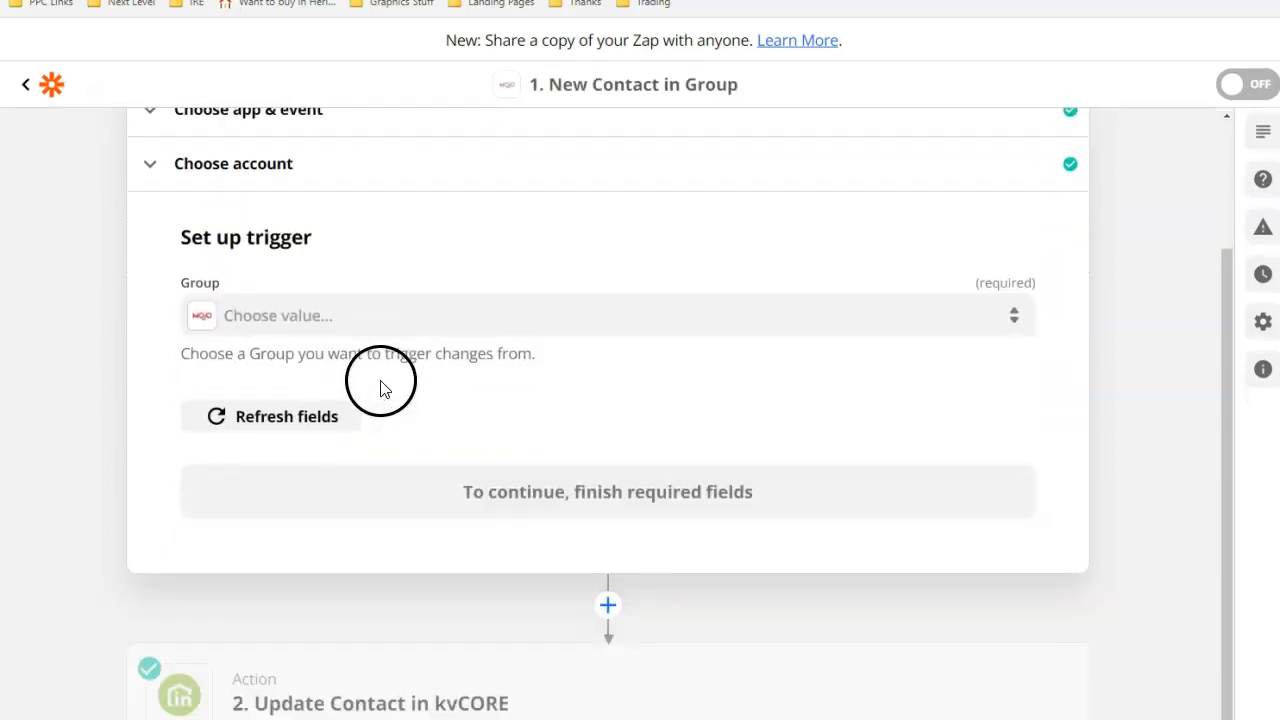
left_click(320, 318)
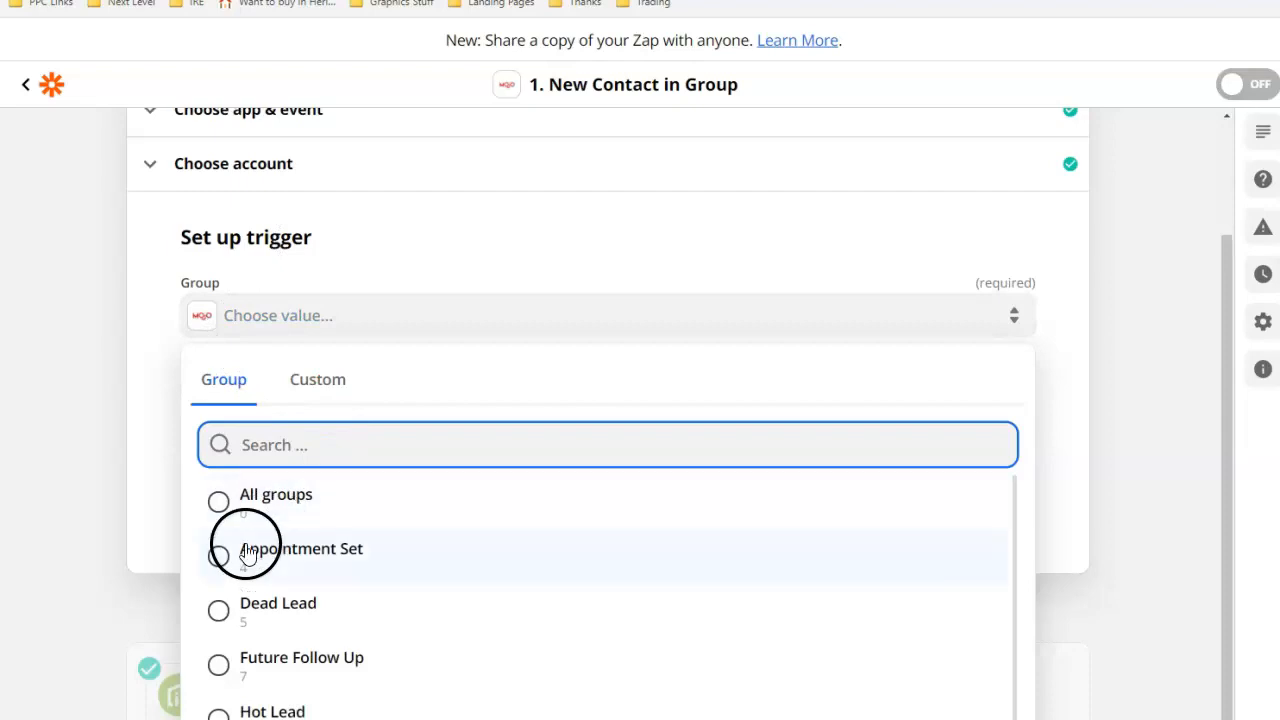
scroll(300, 570, "down", 2)
scroll(316, 578, "down", 2)
left_click(223, 609)
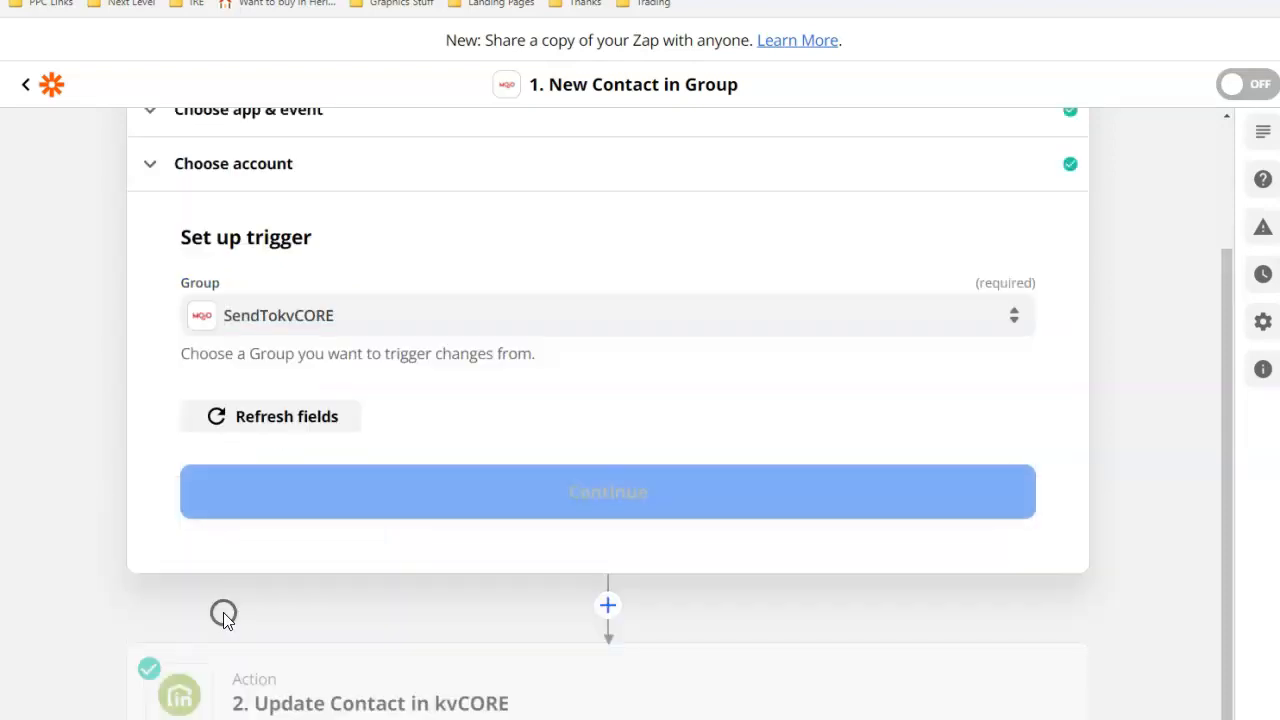
left_click(491, 484)
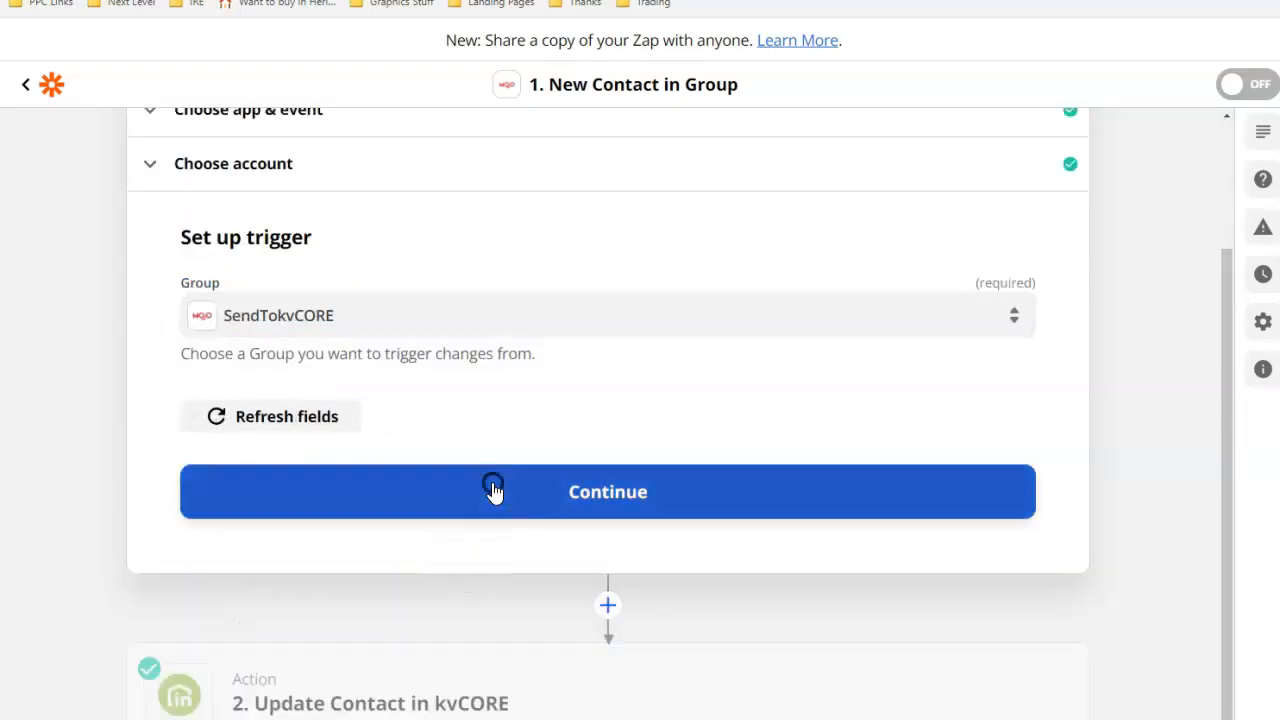
Change the kvCORE action event to Create Contact (Post) and continue with the connected kvCORE account.
scroll(463, 409, "down", 2)
left_click(294, 691)
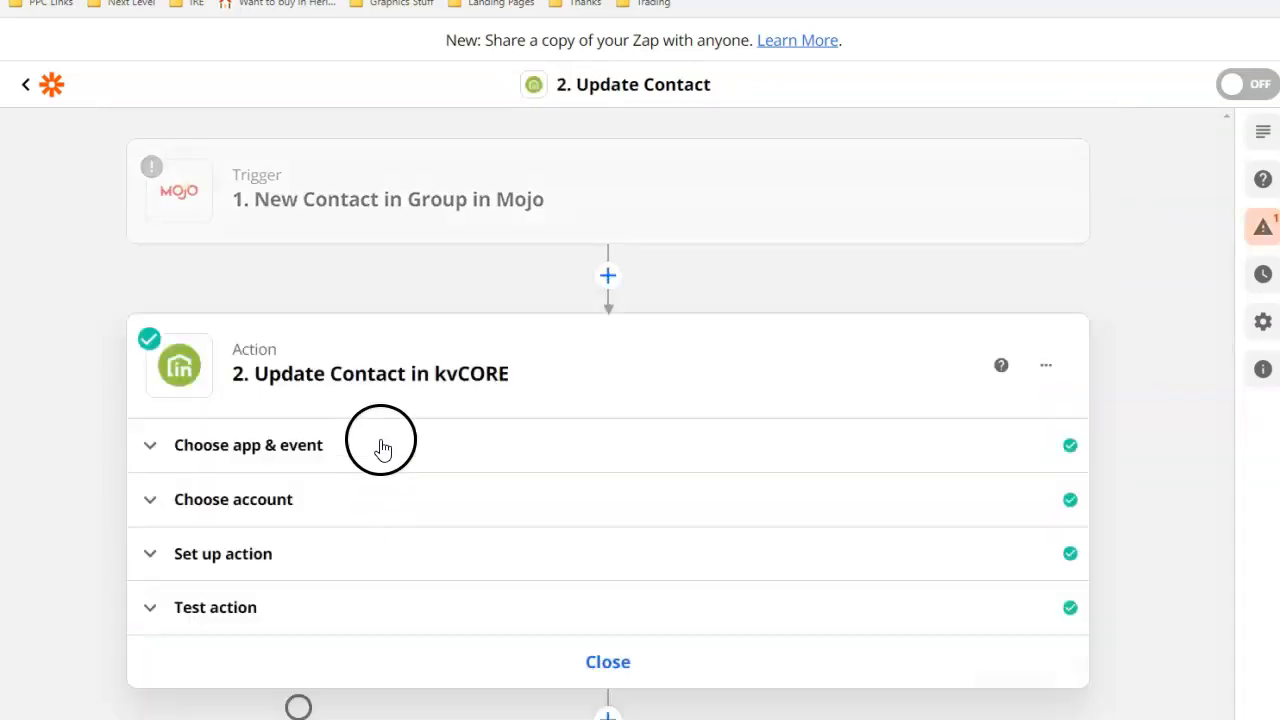
left_click(263, 470)
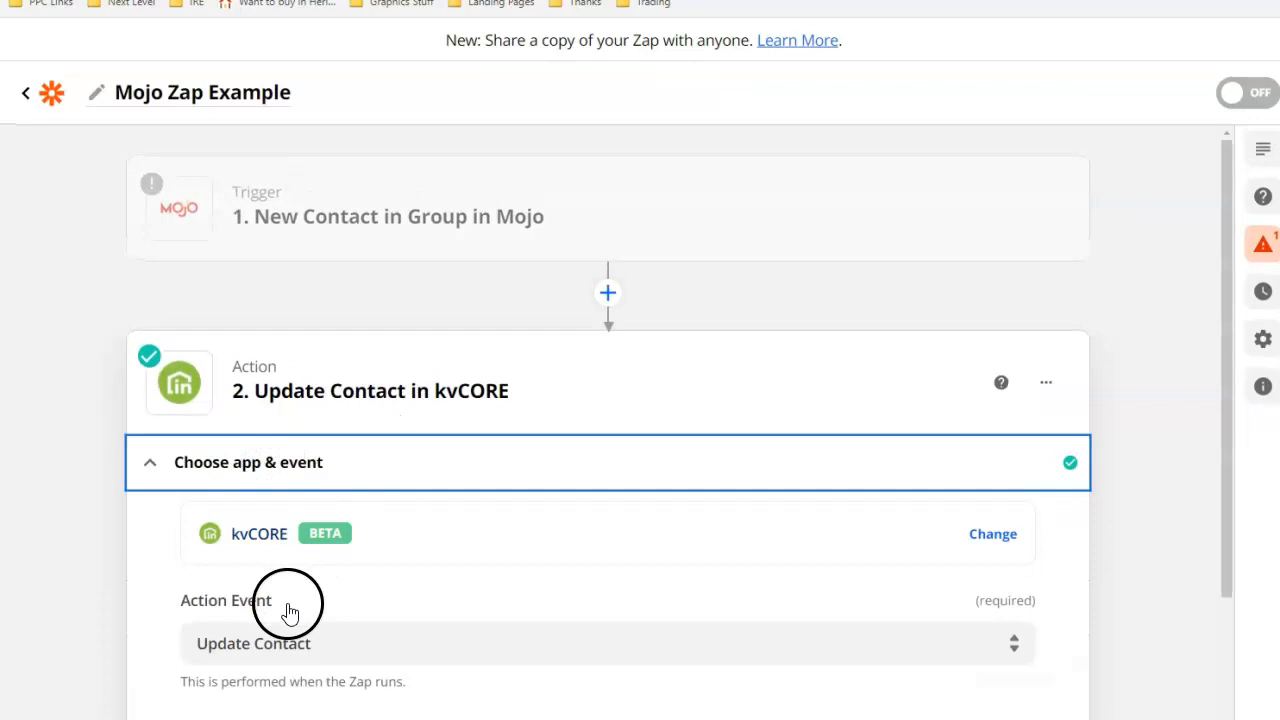
left_click(289, 640)
left_click(280, 717)
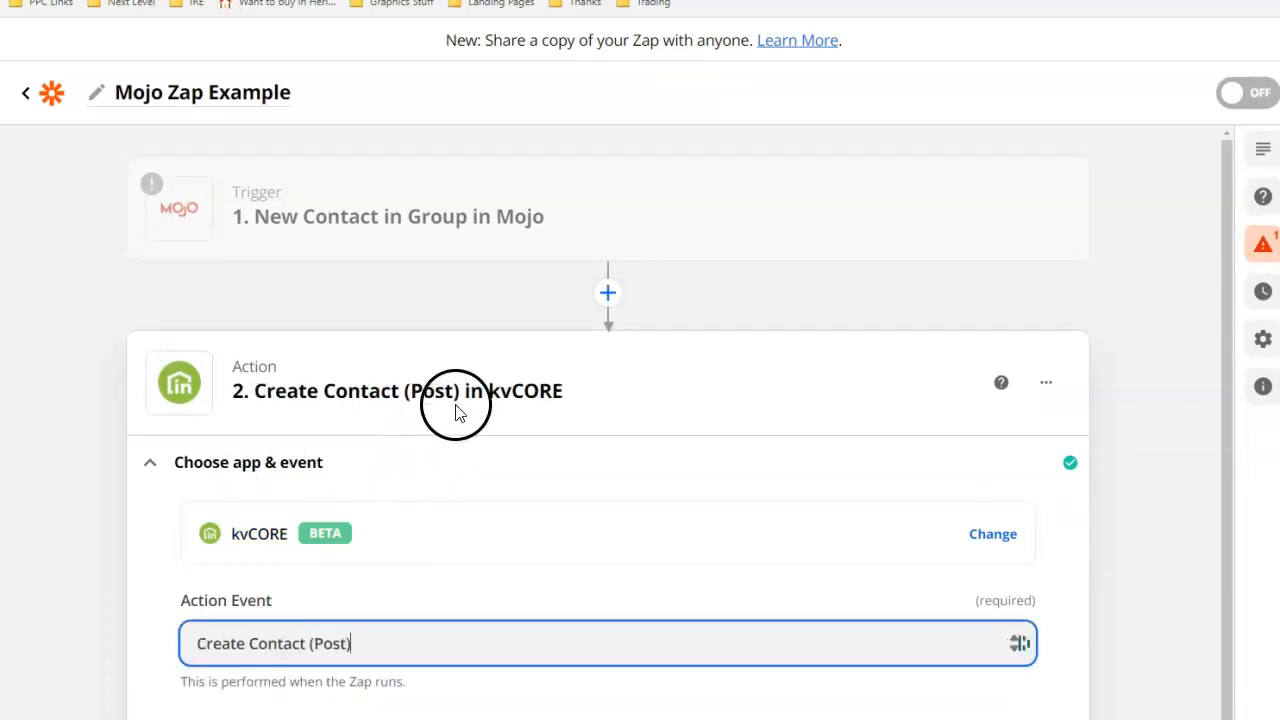
left_click(529, 666)
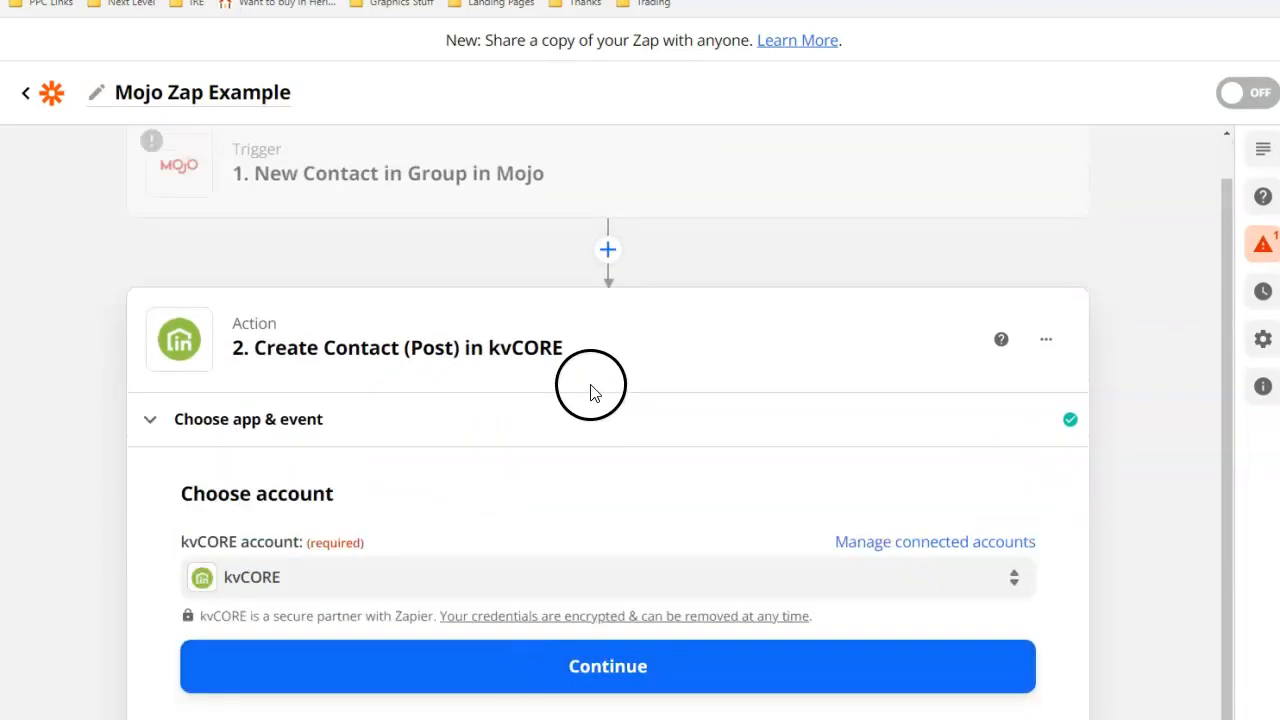
left_click(512, 658)
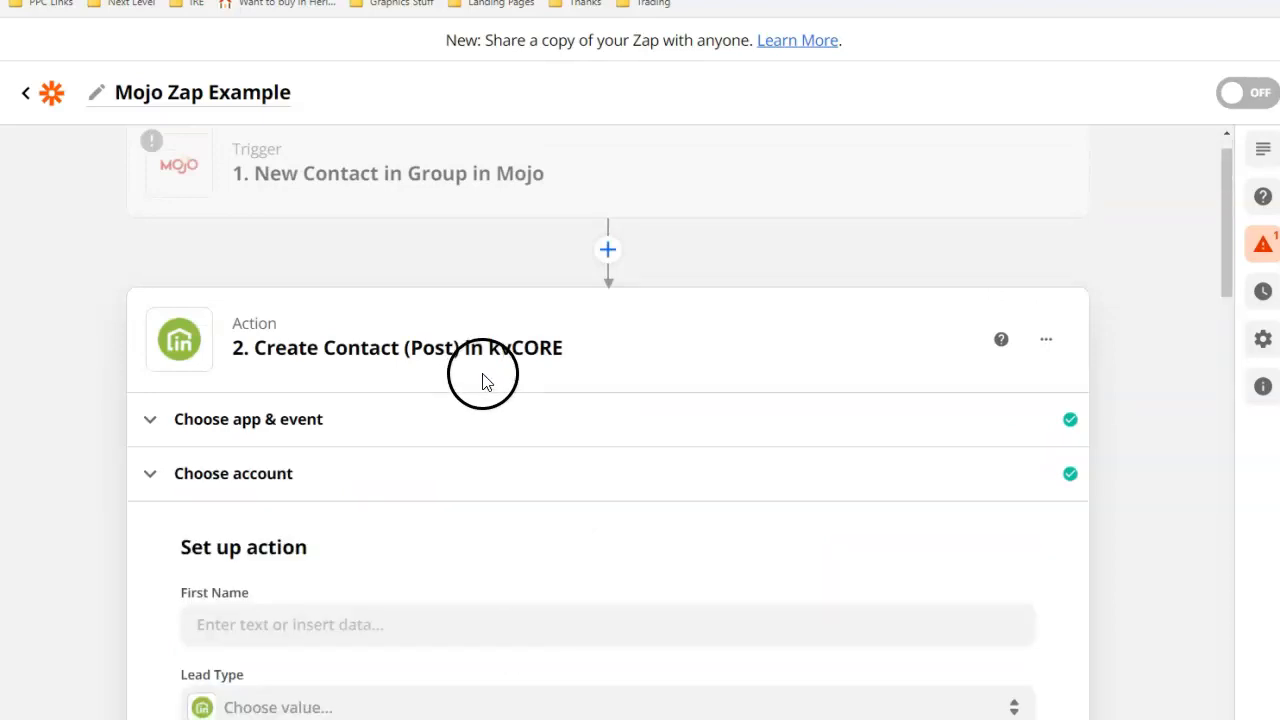
Map the action's First Name field to the Mojo trigger's First Name data.
scroll(480, 375, "down", 5)
scroll(300, 280, "up", 2)
left_click(242, 267)
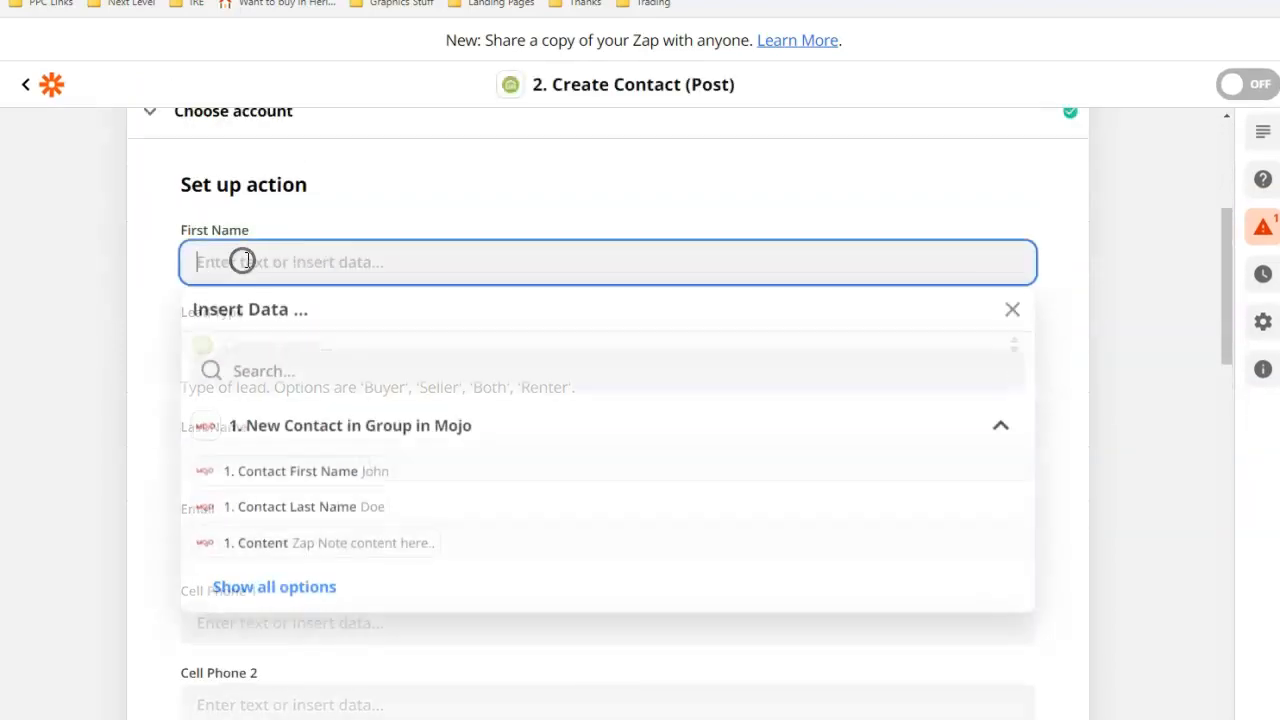
left_click(272, 474)
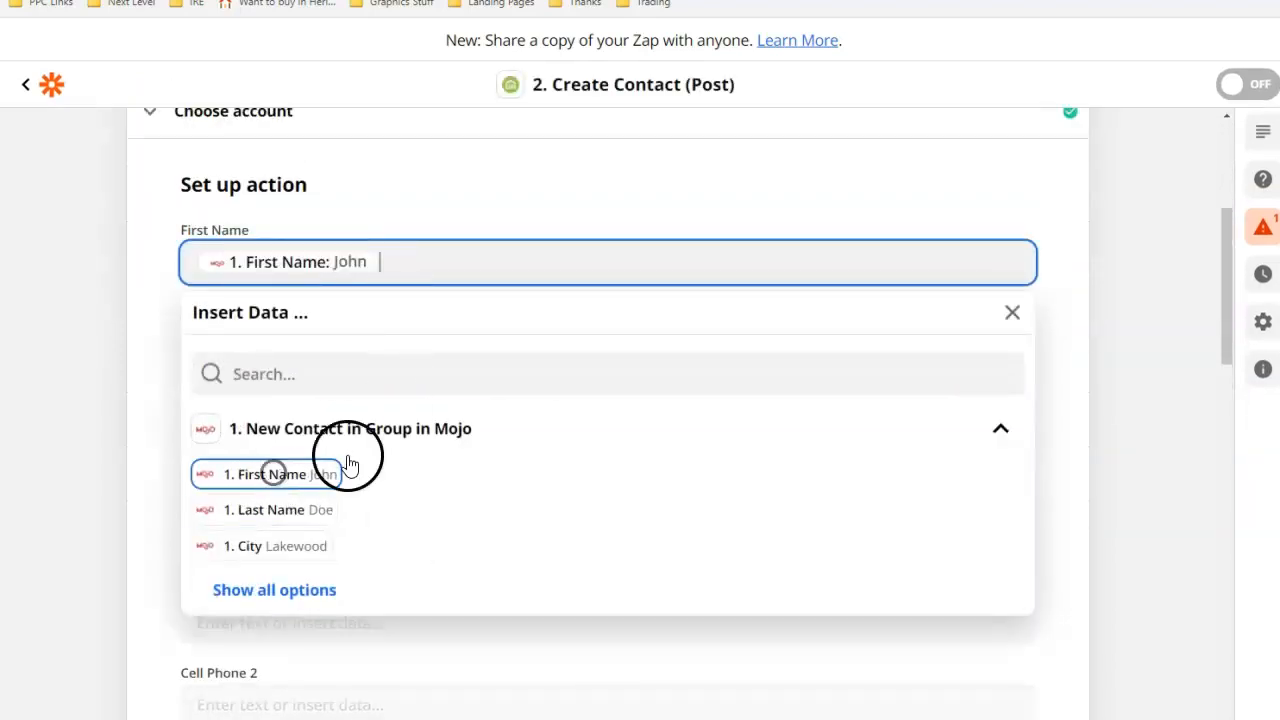
left_click(157, 335)
left_click(257, 470)
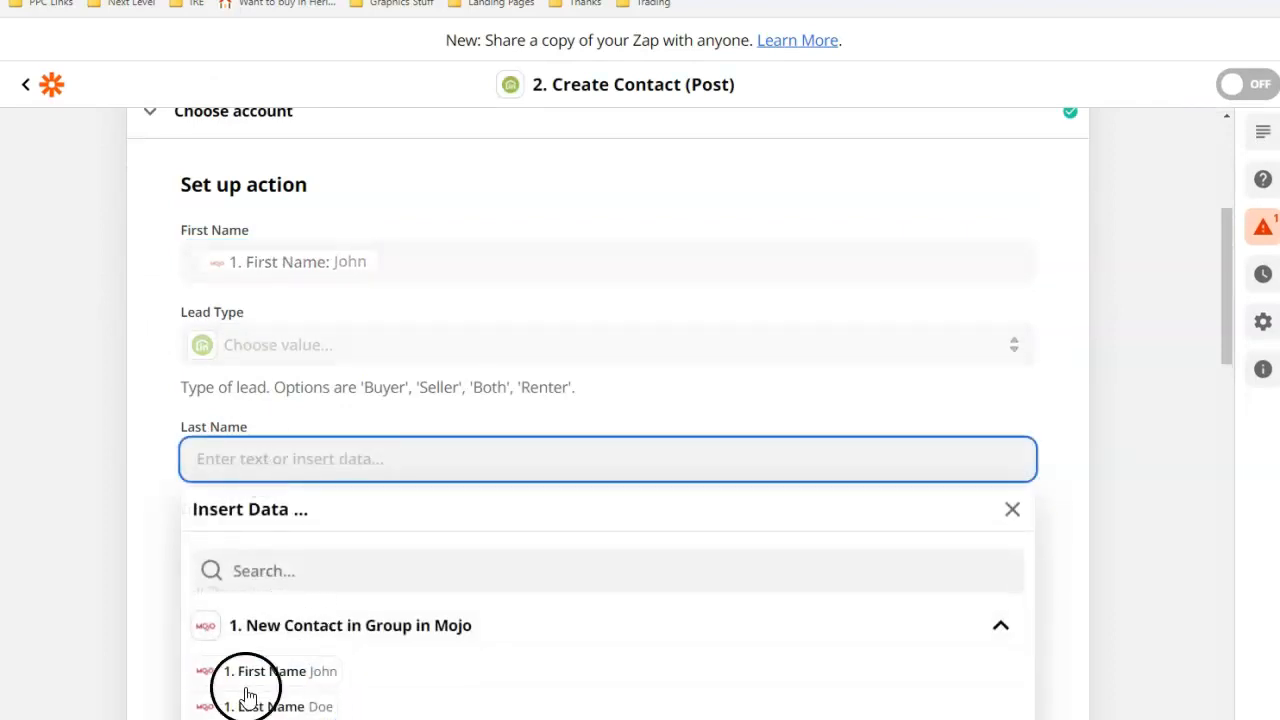
left_click(129, 457)
Enter mojo in the Tags (Multiple) field of the action.
scroll(420, 473, "down", 8)
scroll(420, 473, "down", 10)
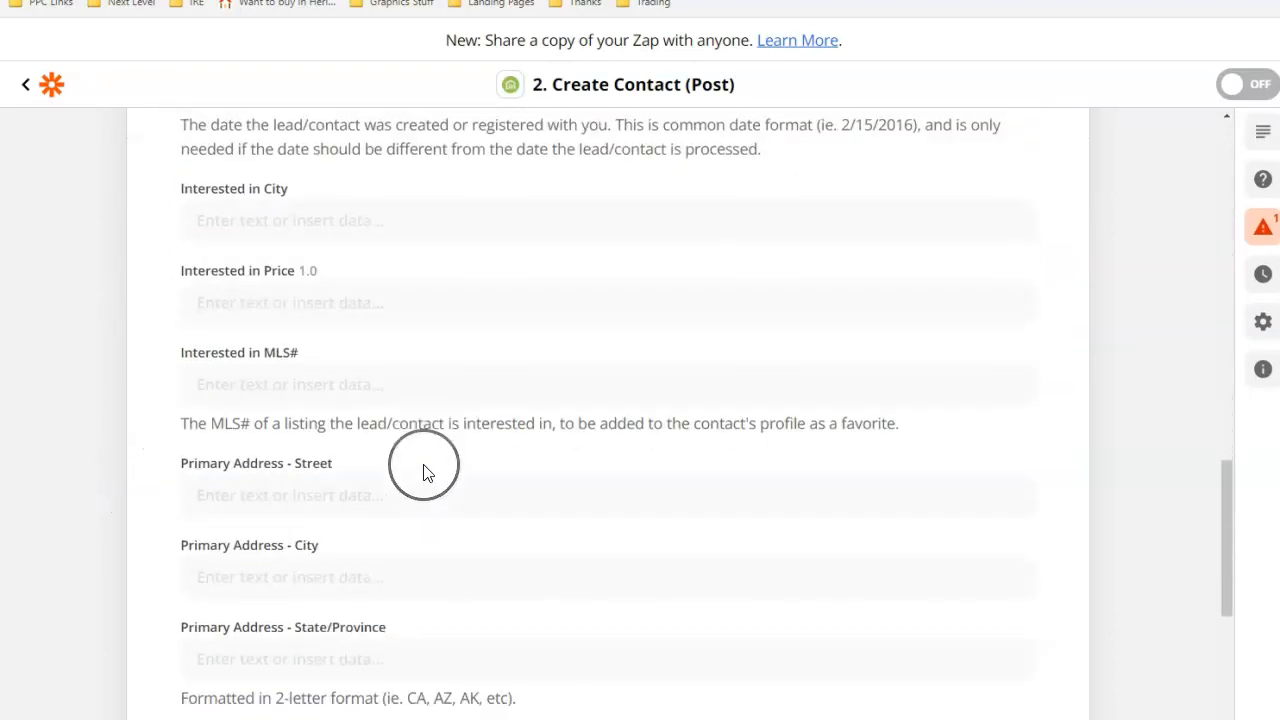
scroll(280, 345, "down", 2)
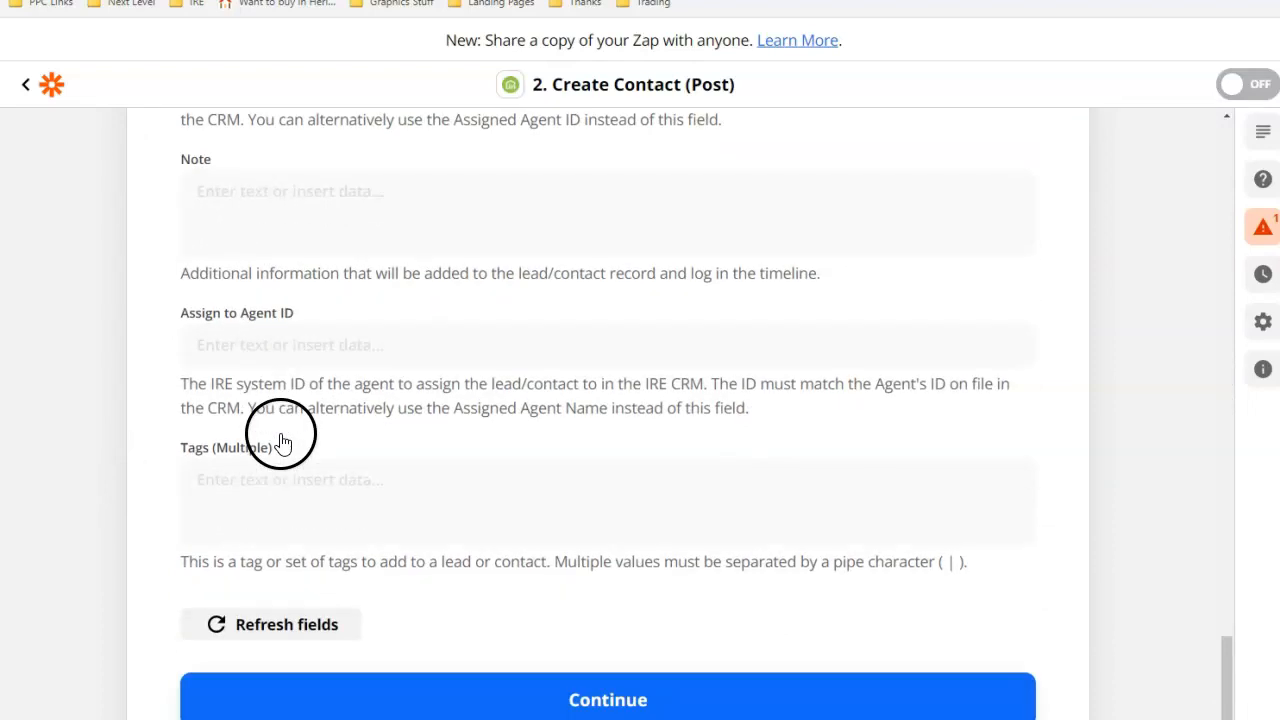
left_click(240, 446)
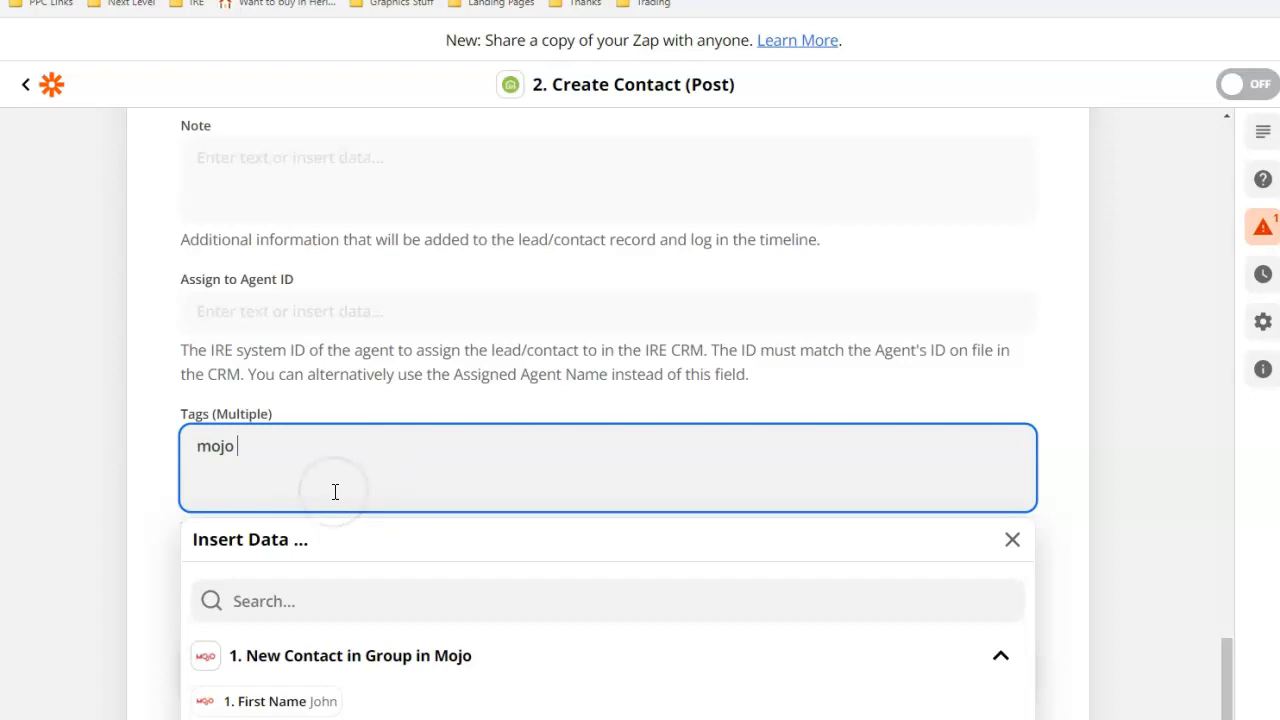
left_click(166, 403)
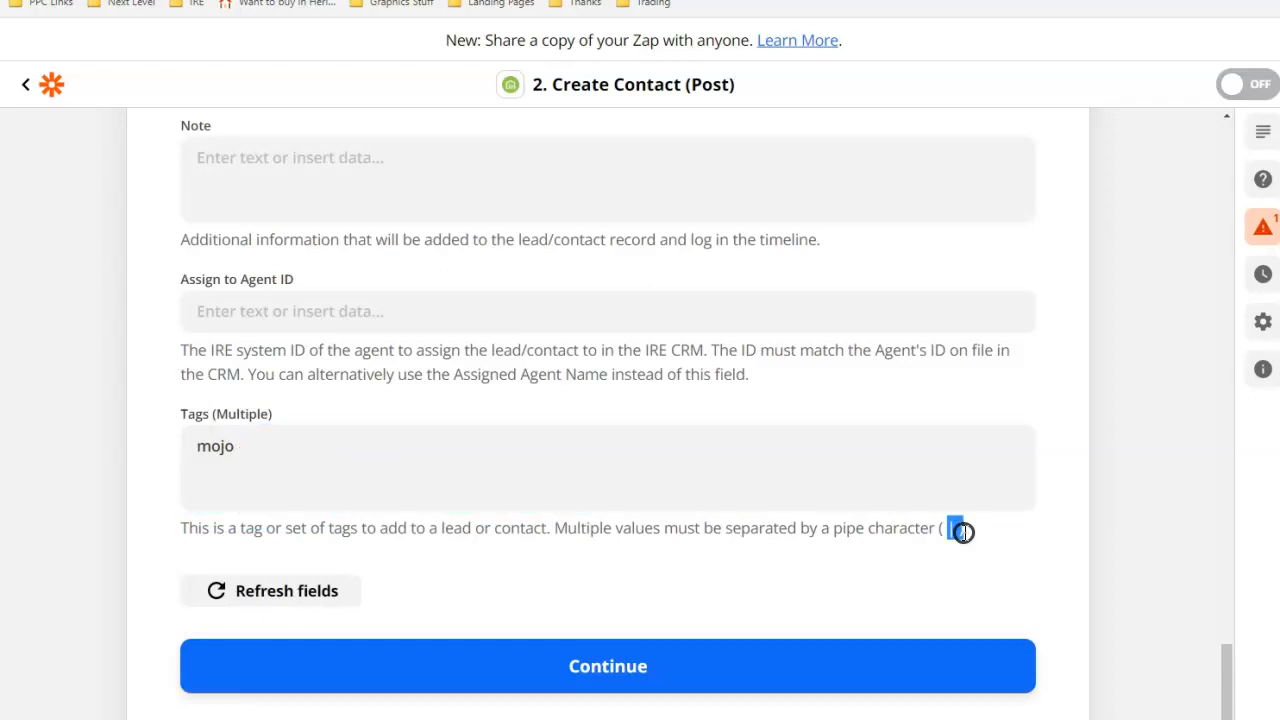
Add fbso as a second tag after mojo, separated by a pipe, in the Tags (Multiple) field.
left_click(290, 457)
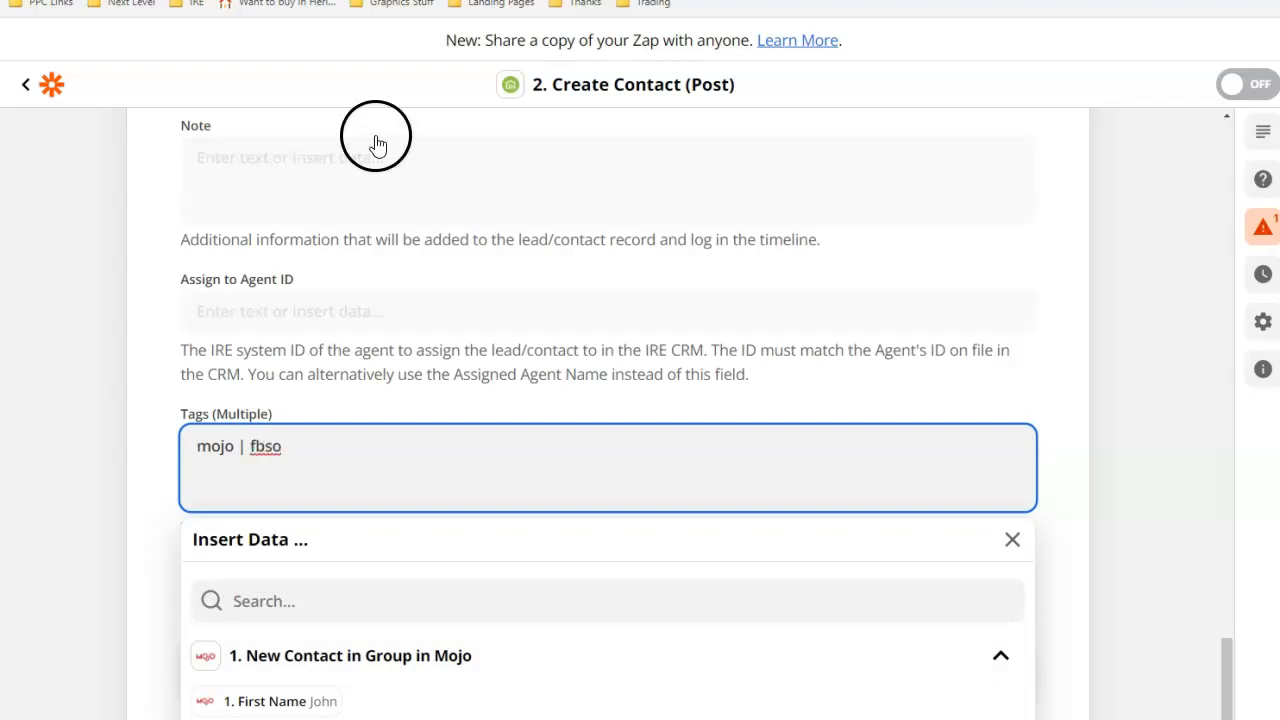
left_click(177, 425)
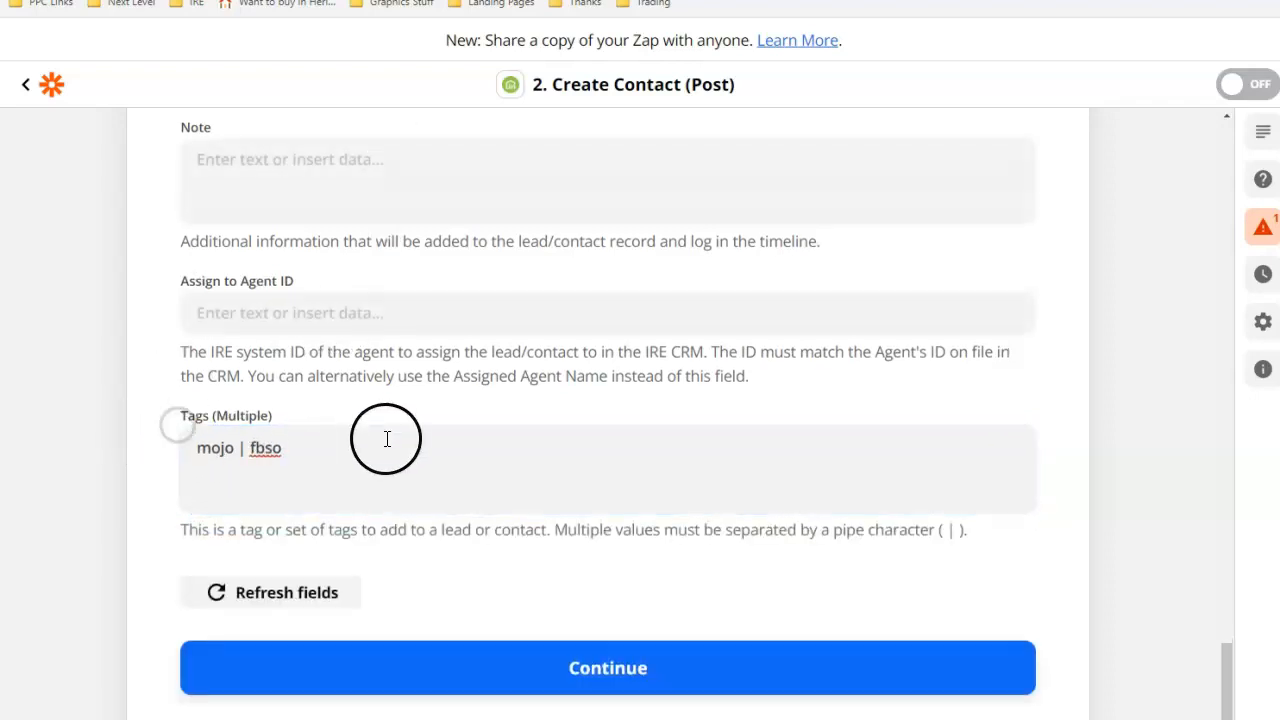
scroll(386, 440, "up", 20)
scroll(389, 447, "down", 3)
scroll(386, 446, "up", 3)
Open the kvCORE Lead Engine's Lead Dropbox page and select the Zapier key.
left_click(206, 100)
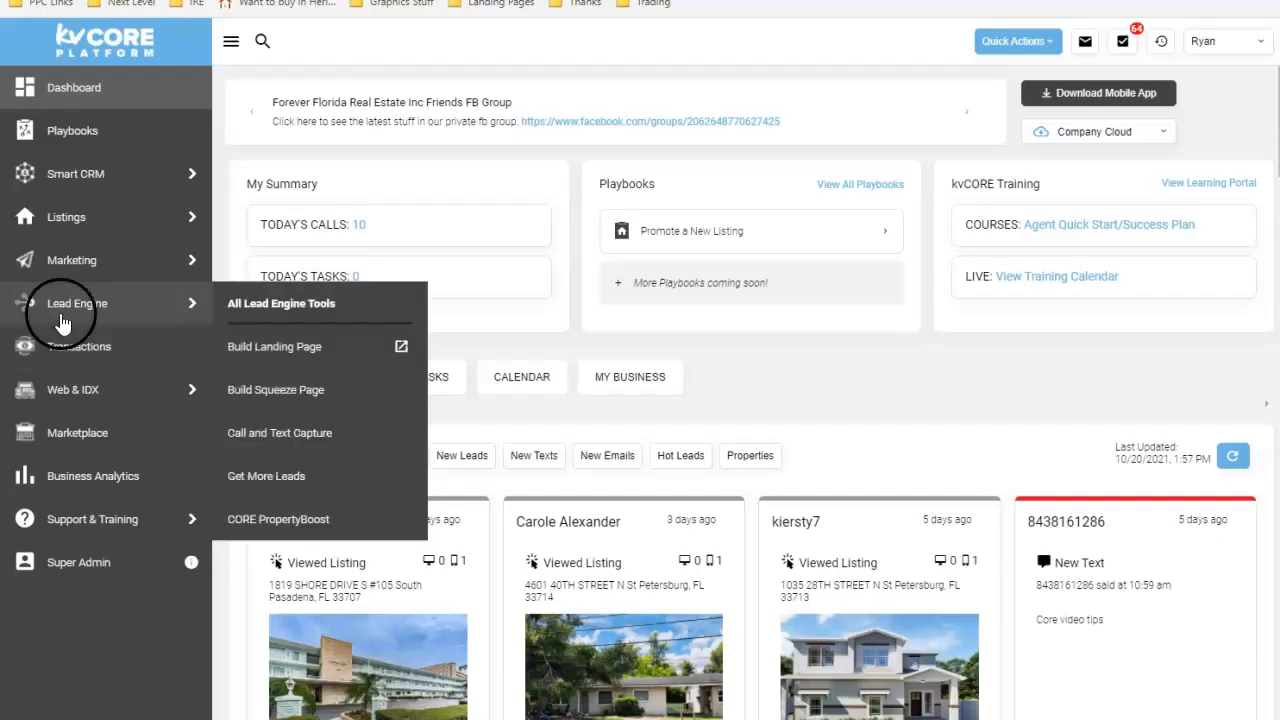
left_click(66, 310)
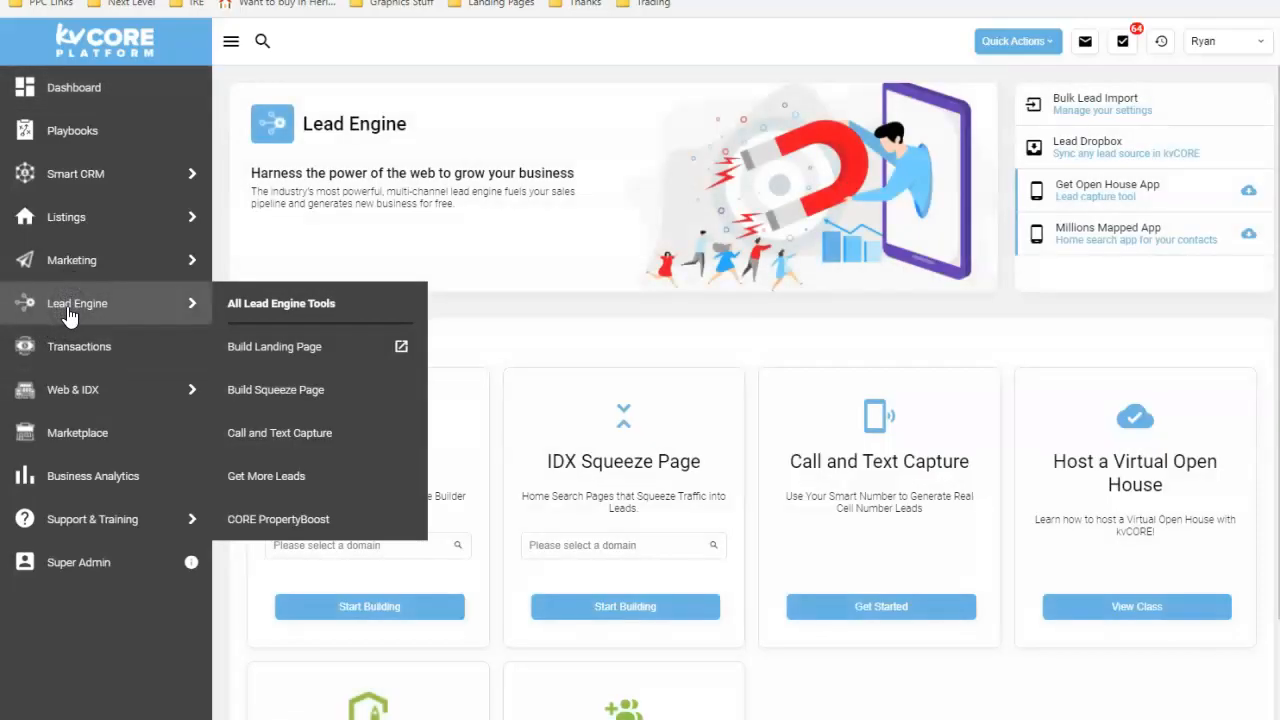
mouse_move(1105, 121)
left_mouse_down()
mouse_move(1006, 169)
mouse_move(1229, 149)
mouse_move(1080, 122)
left_mouse_up()
mouse_move(809, 219)
left_mouse_down()
mouse_move(885, 268)
mouse_move(926, 149)
mouse_move(826, 135)
left_mouse_up()
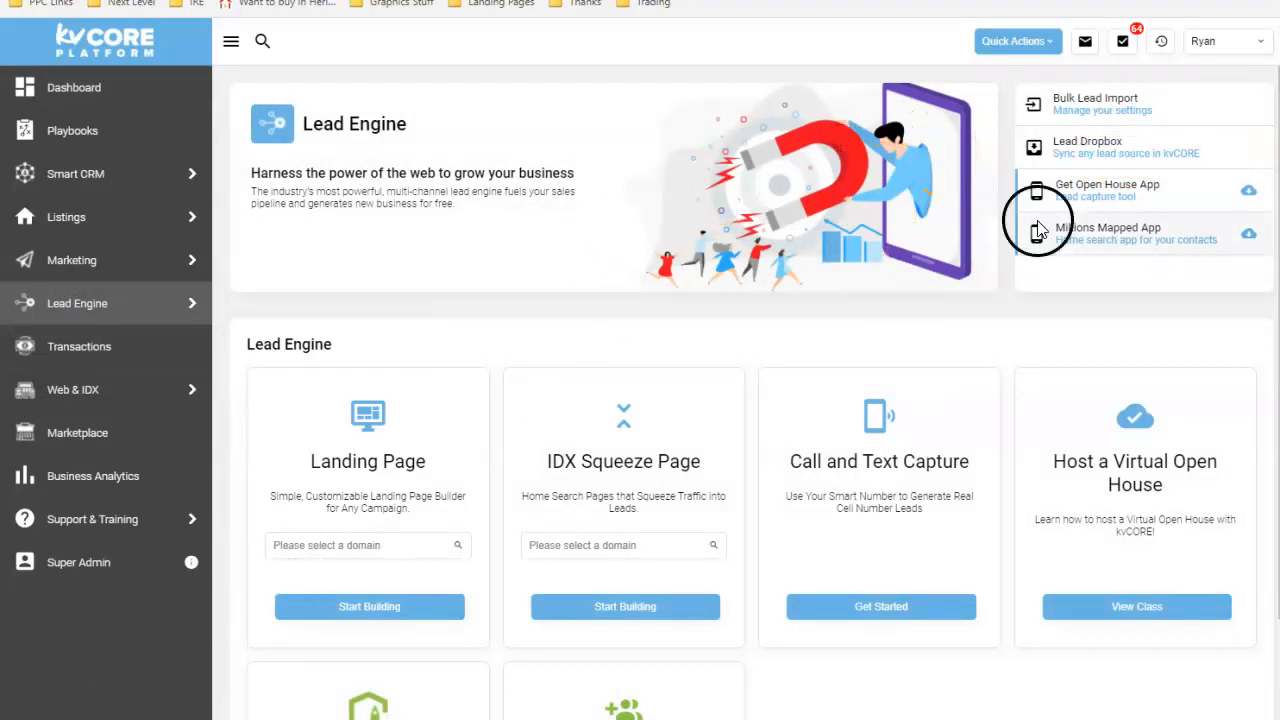
left_click(1158, 156)
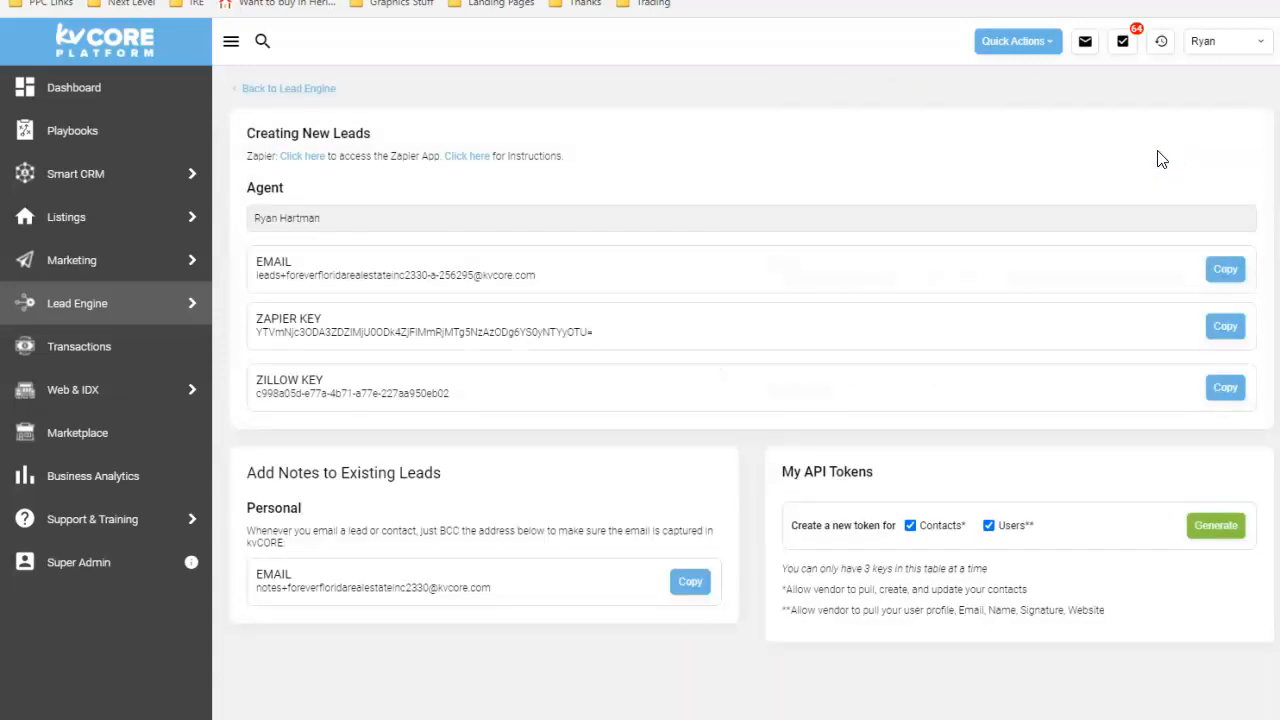
left_click_drag(592, 331, 267, 329)
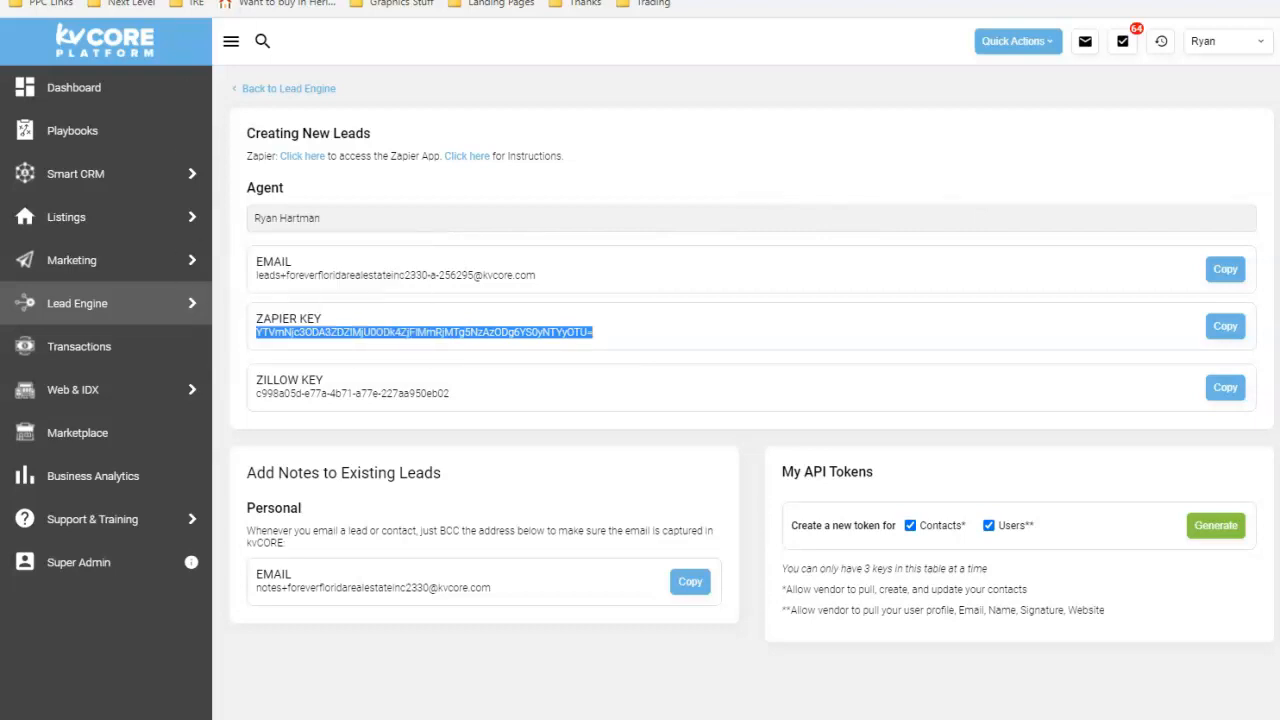
Return to the Zap editor, open the Mojo trigger and run its test.
key("ctrl+Tab")
scroll(424, 520, "down", 2)
scroll(424, 520, "up", 2)
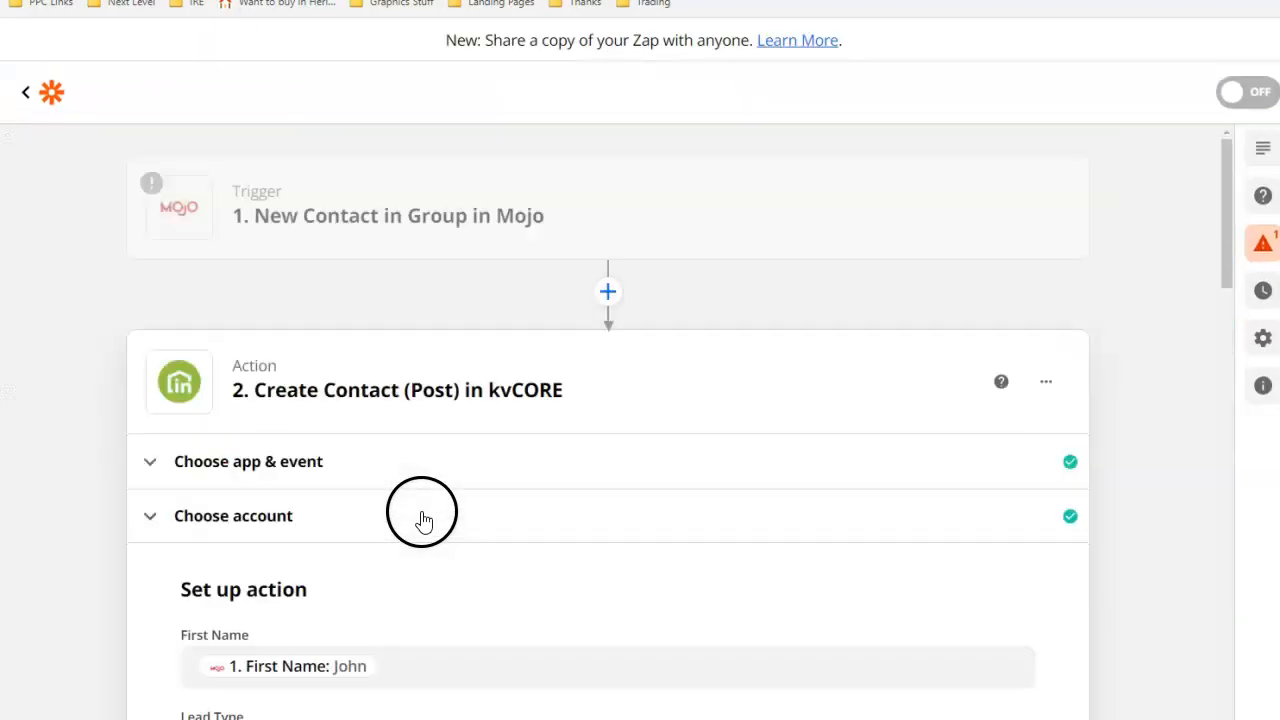
left_click(334, 236)
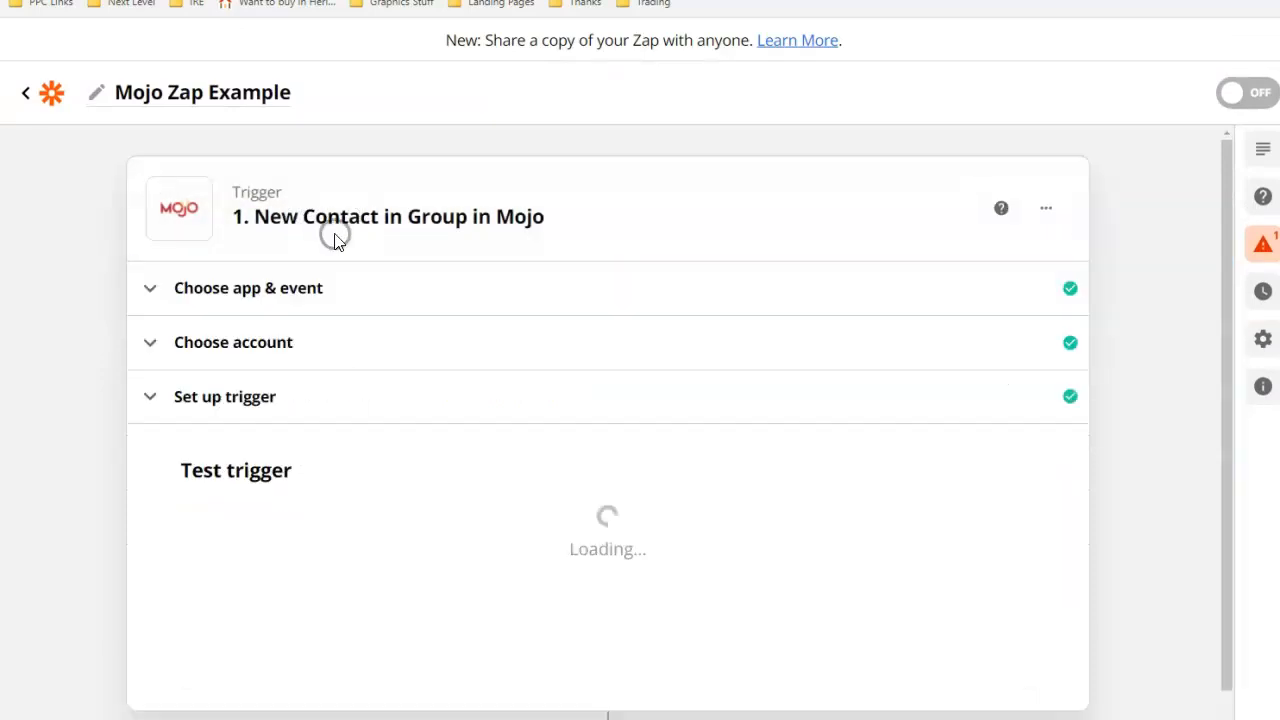
scroll(452, 600, "down", 3)
scroll(454, 580, "up", 3)
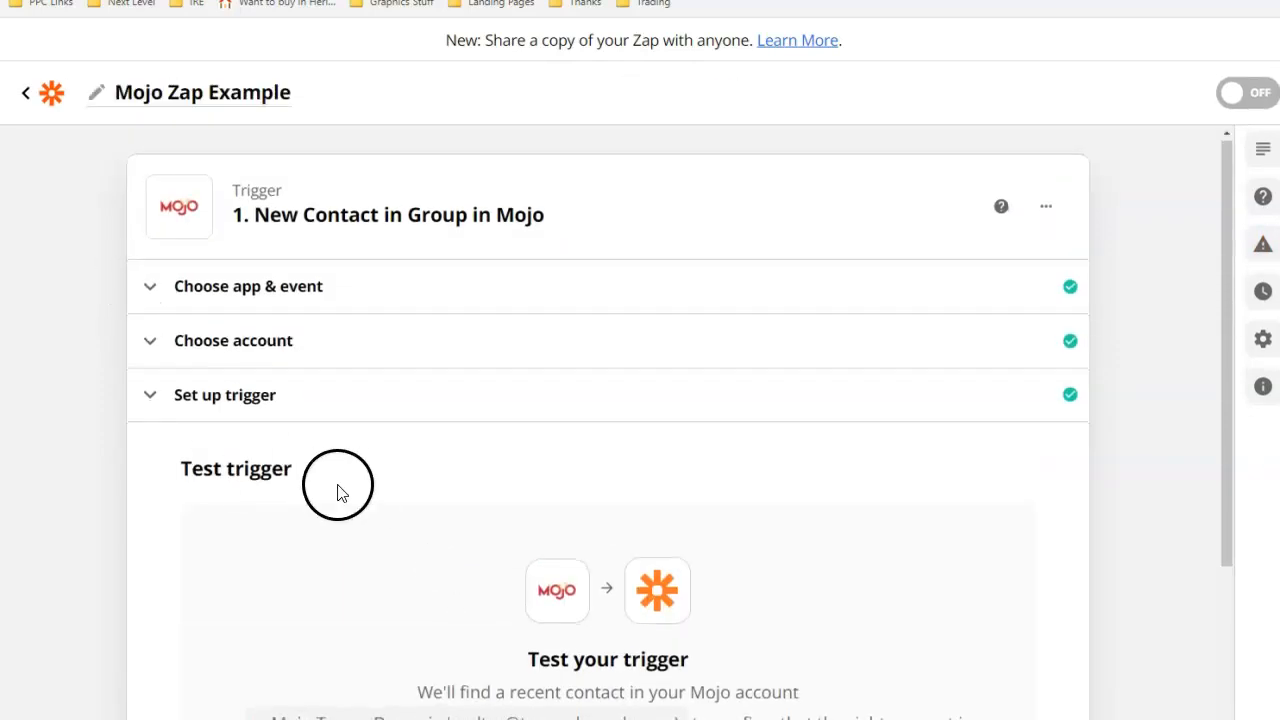
scroll(340, 491, "down", 4)
left_click(320, 694)
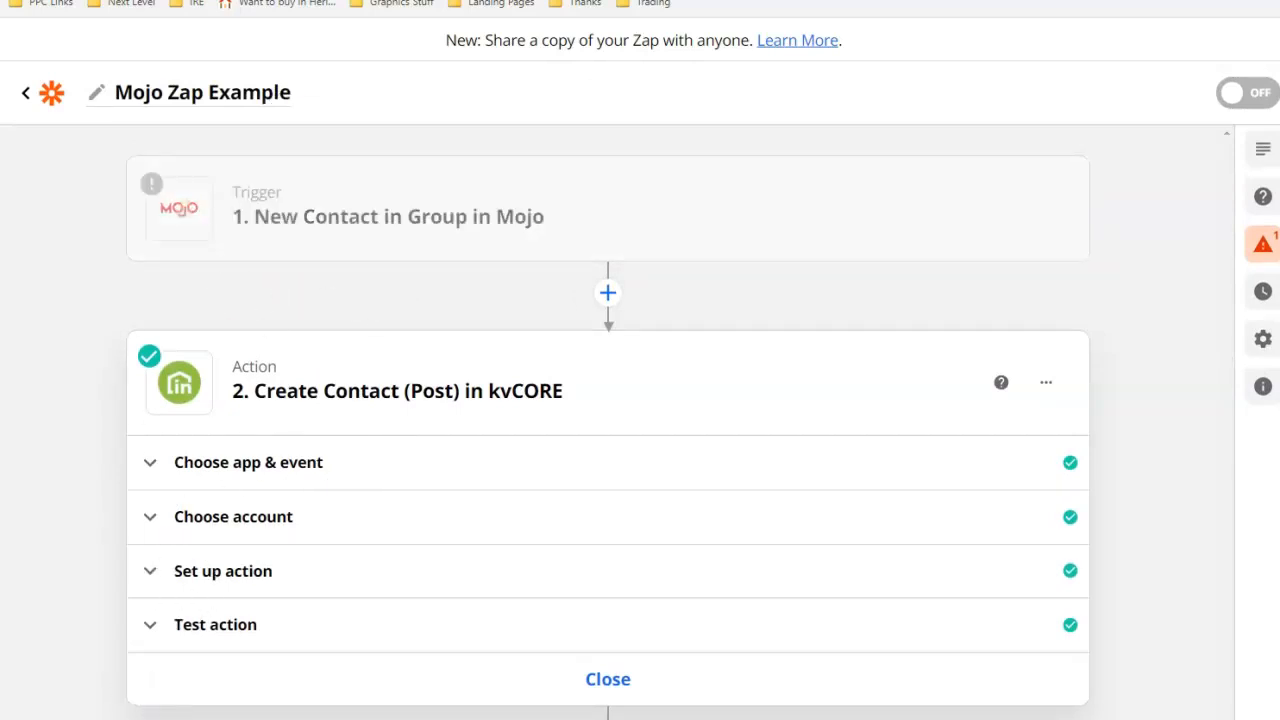
mouse_move(540, 168)
left_mouse_down()
mouse_move(809, 214)
mouse_move(466, 120)
left_mouse_up()
left_click_drag(72, 170, 228, 364)
mouse_move(166, 350)
left_mouse_down()
mouse_move(197, 357)
mouse_move(229, 295)
left_mouse_up()
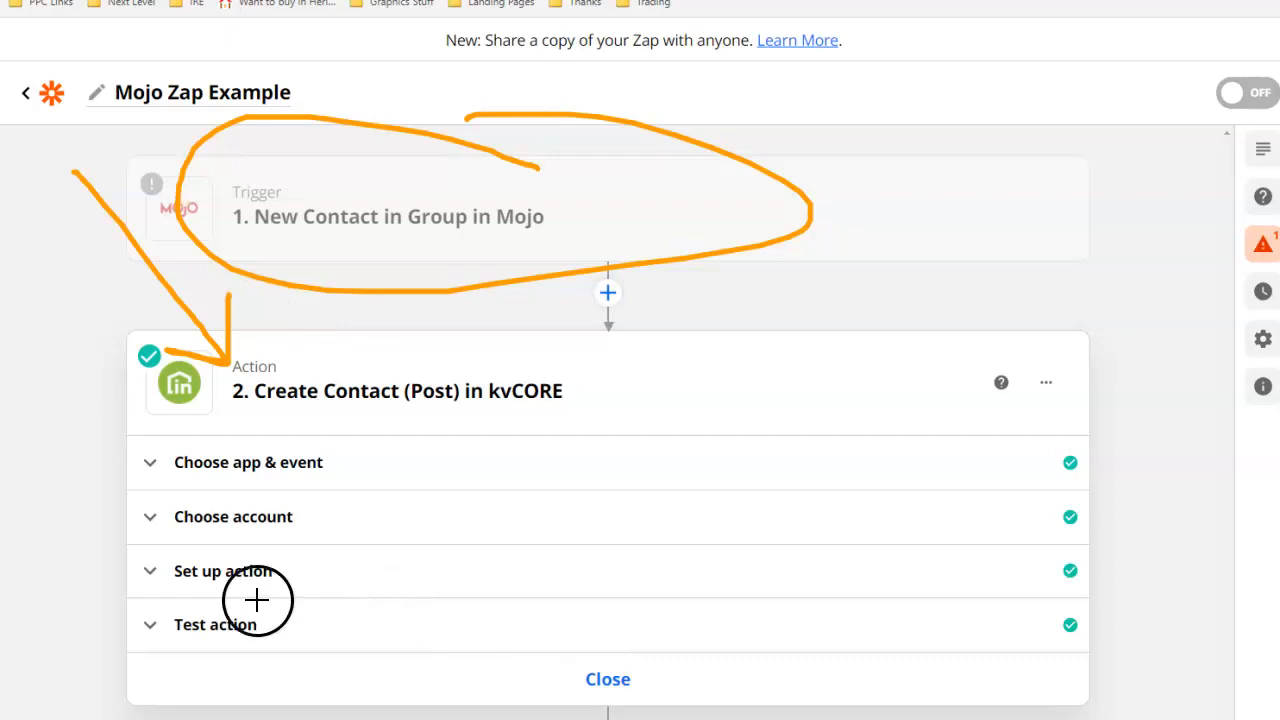
mouse_move(309, 160)
left_mouse_down()
mouse_move(543, 214)
mouse_move(390, 180)
left_mouse_up()
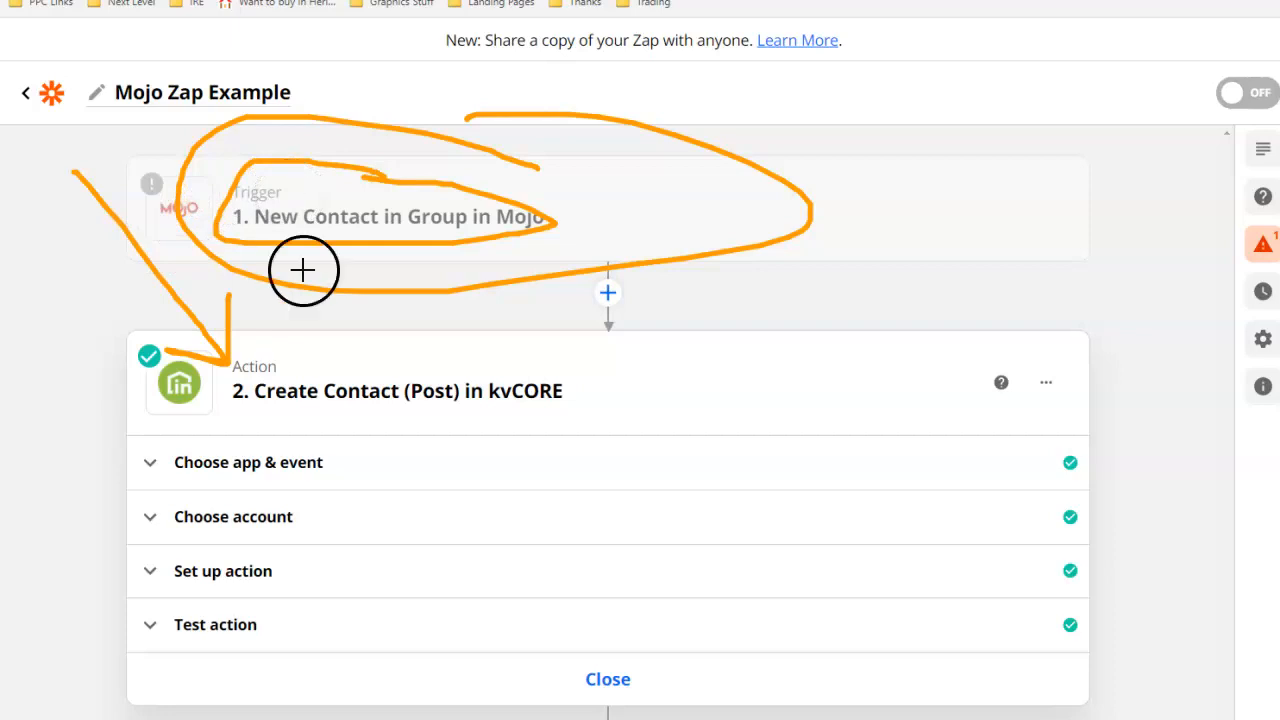
left_click_drag(835, 256, 488, 383)
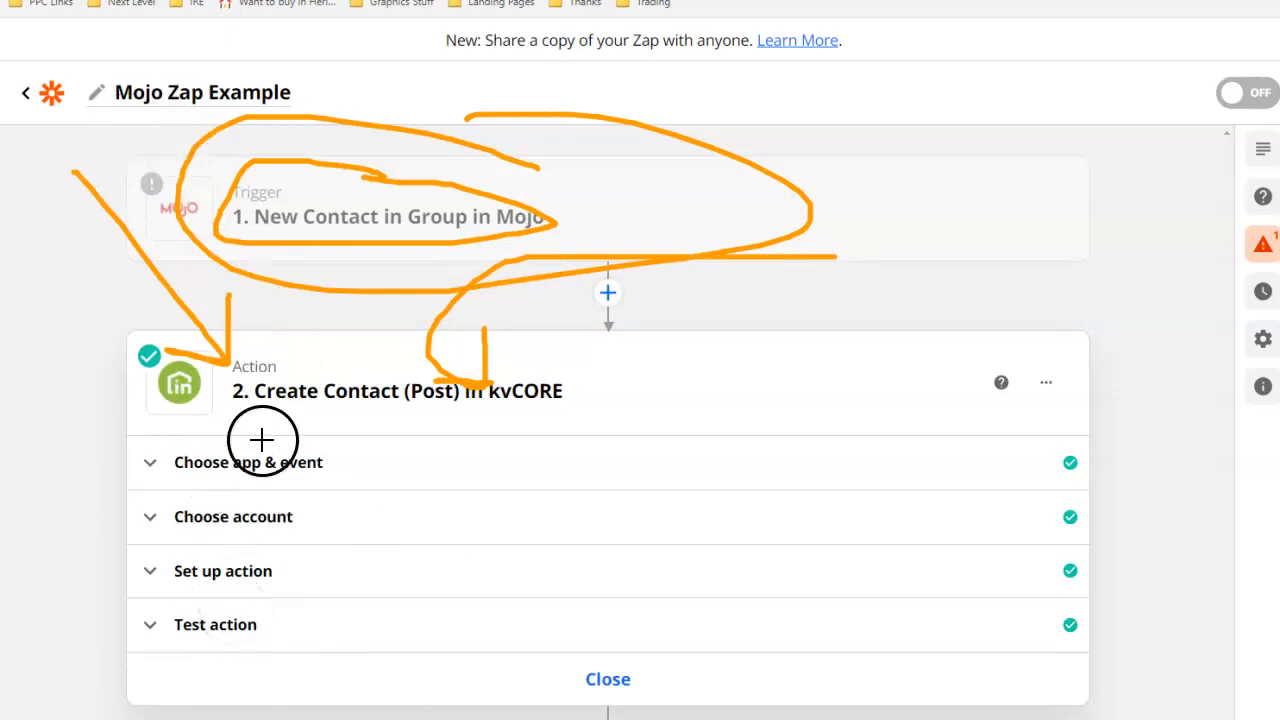
key("Escape")
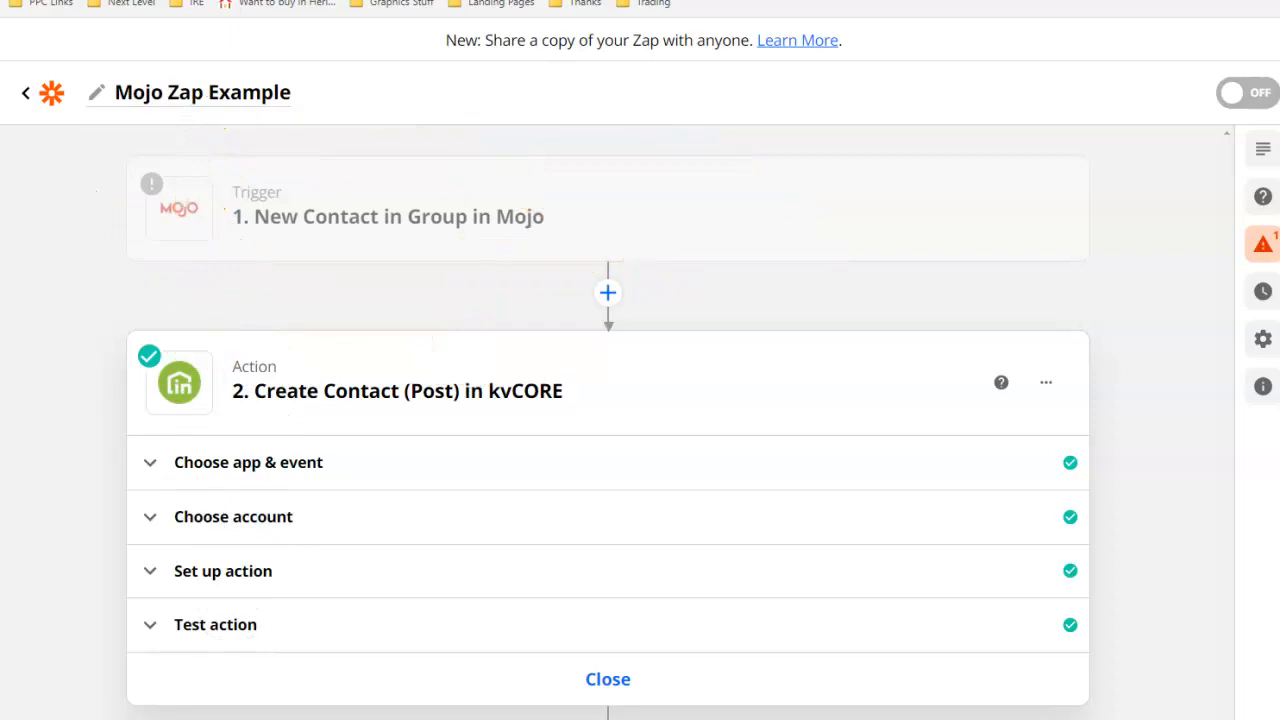